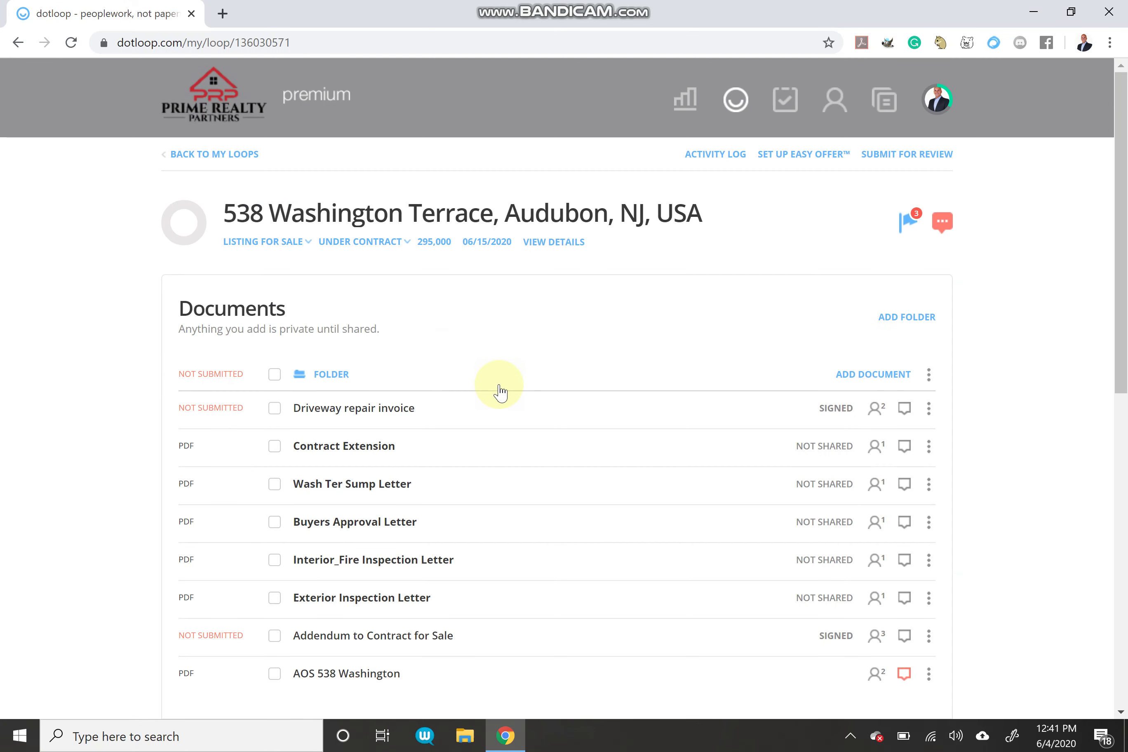
scroll(508, 419, "down", 5)
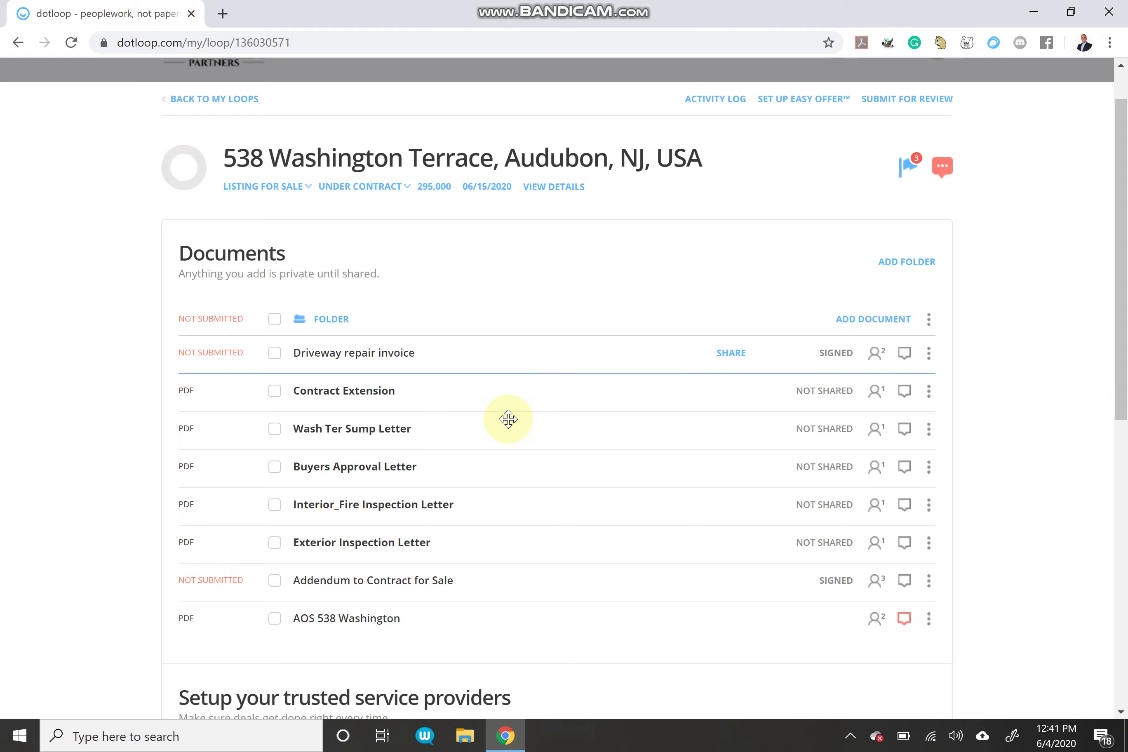
scroll(509, 419, "up", 5)
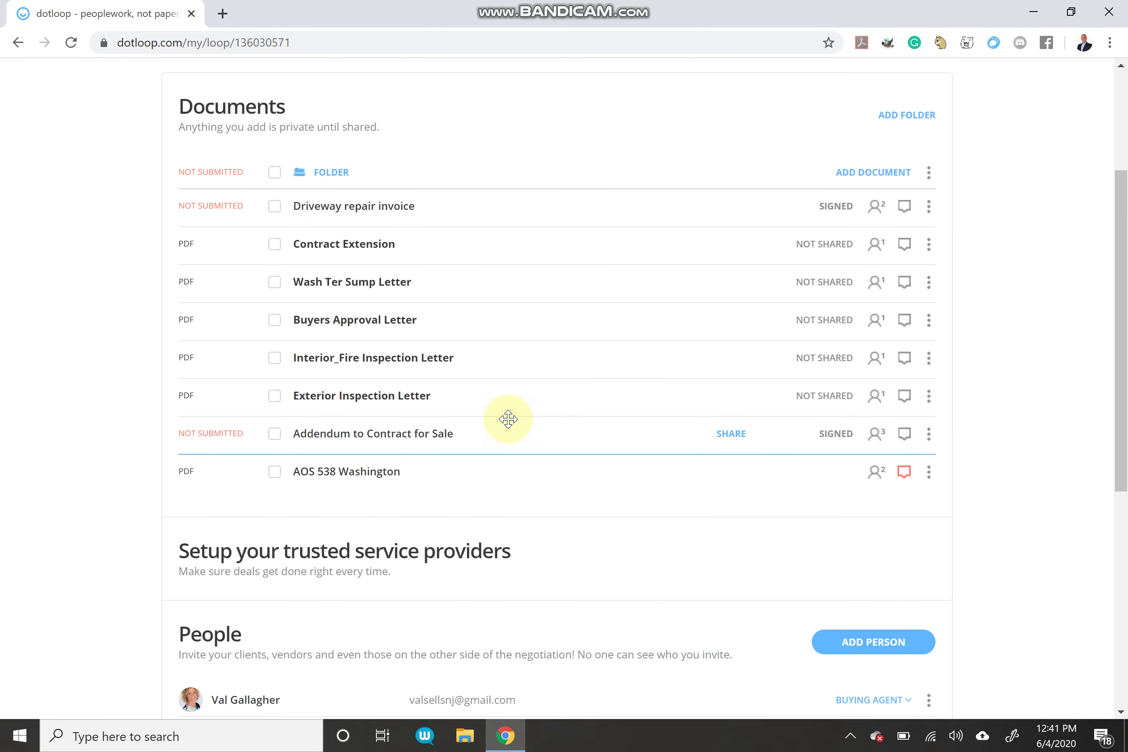
scroll(508, 419, "down", 5)
scroll(508, 419, "down", 5)
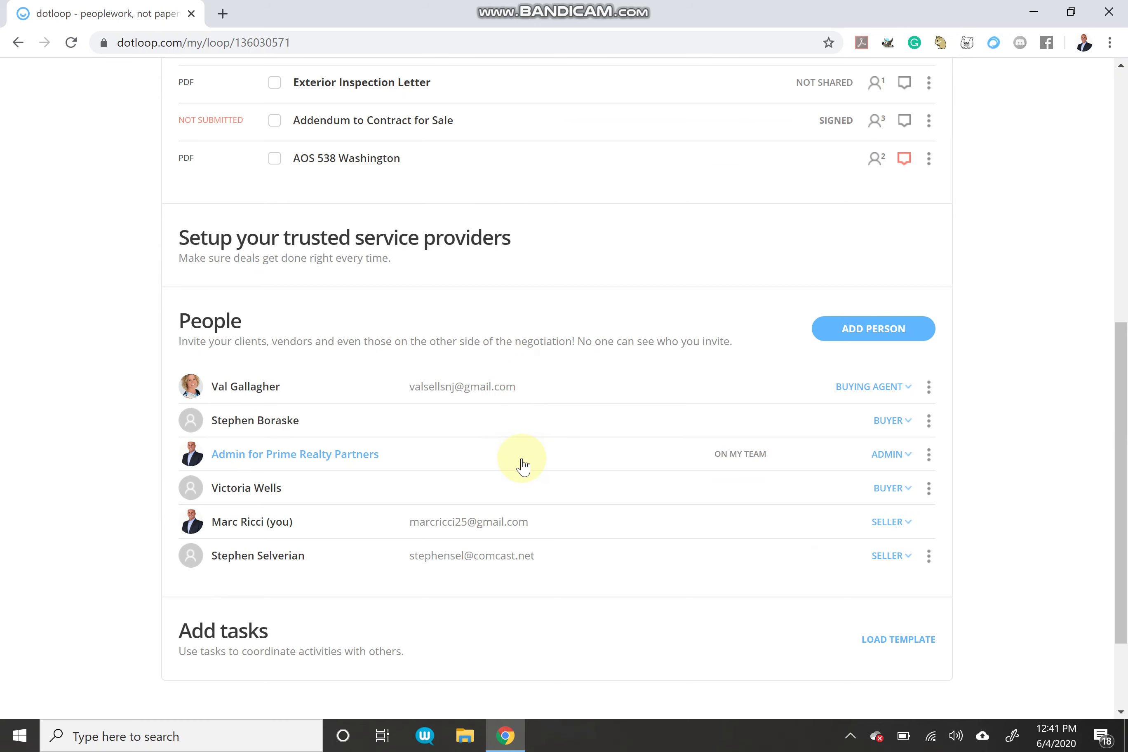
scroll(522, 465, "down", 3)
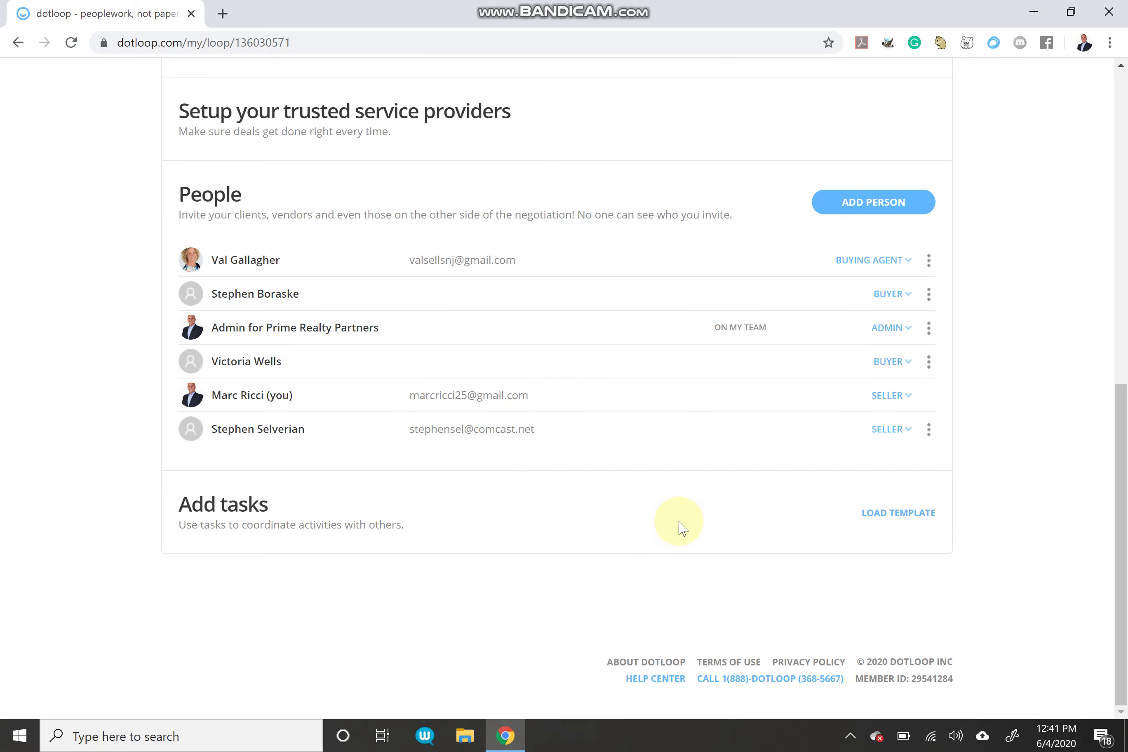
Add the Closing Checklist template's tasks to the loop using Load Template
left_click(881, 515)
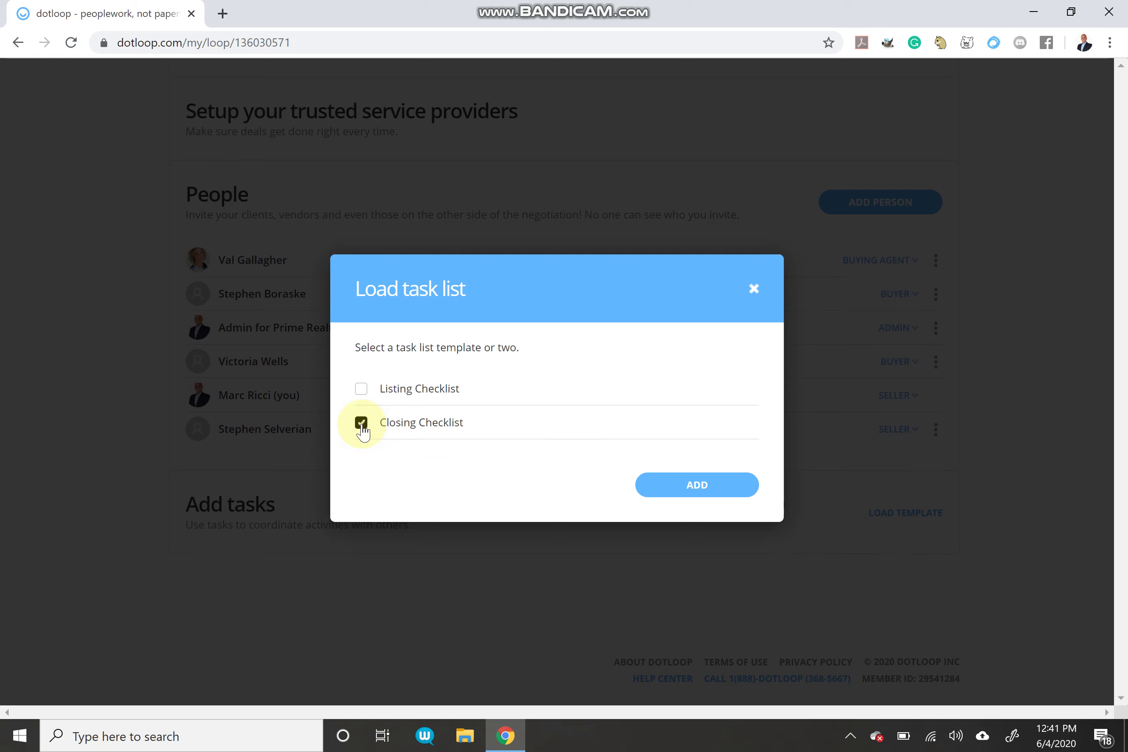
left_click(696, 488)
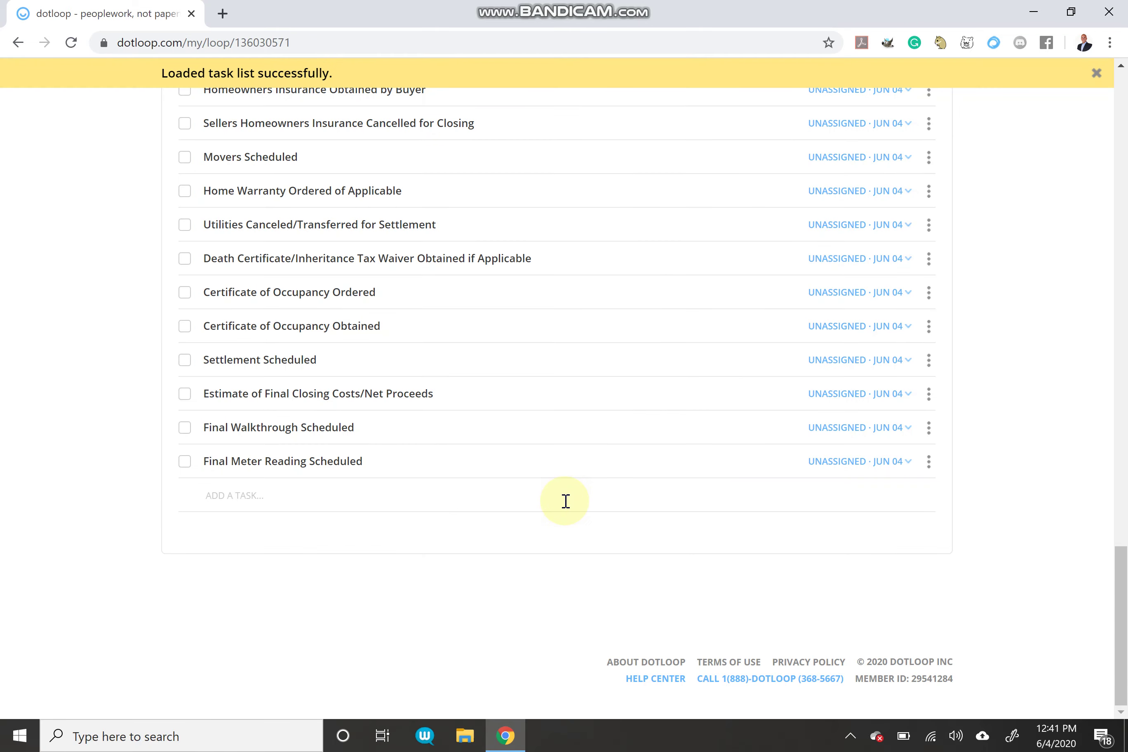
middle_click(566, 501)
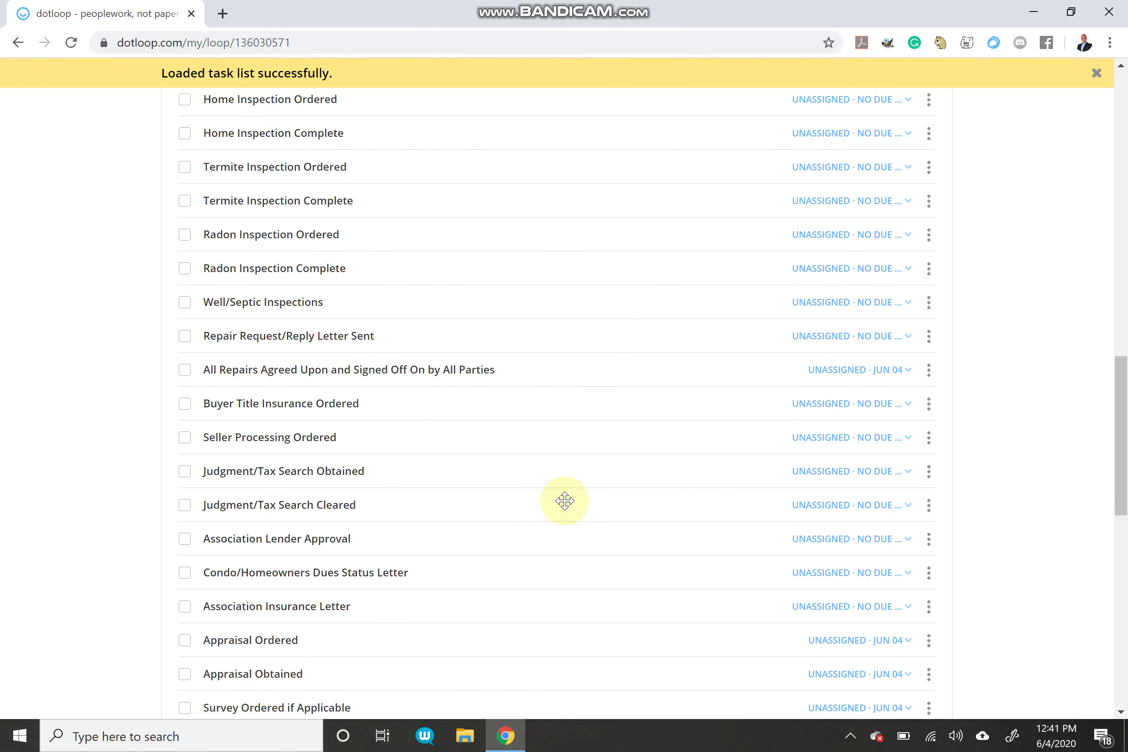
scroll(566, 500, "down", 12)
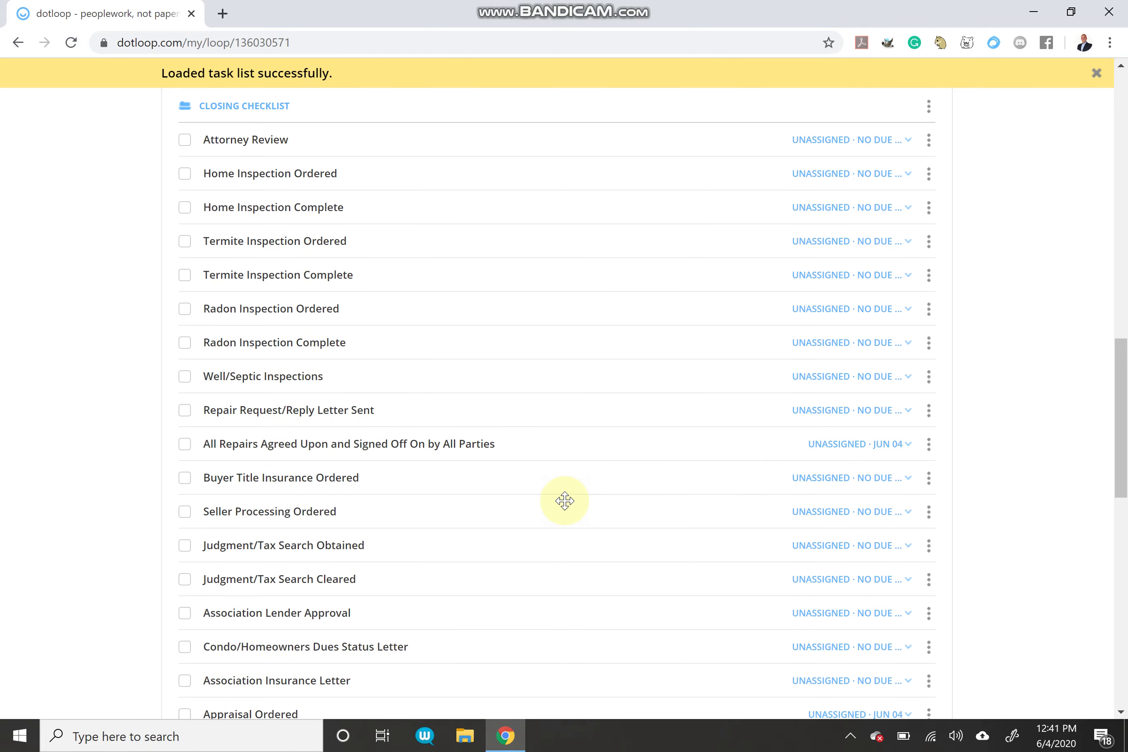
scroll(565, 500, "down", 3)
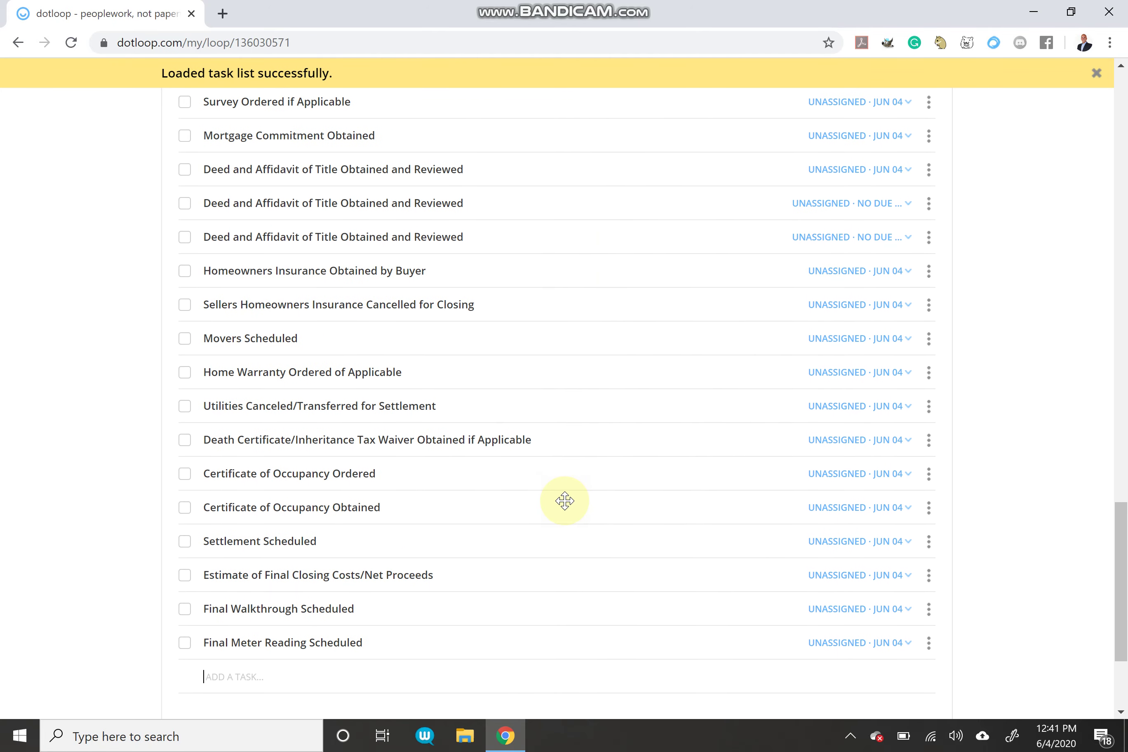
scroll(566, 500, "up", 5)
scroll(564, 500, "up", 4)
scroll(564, 500, "down", 2)
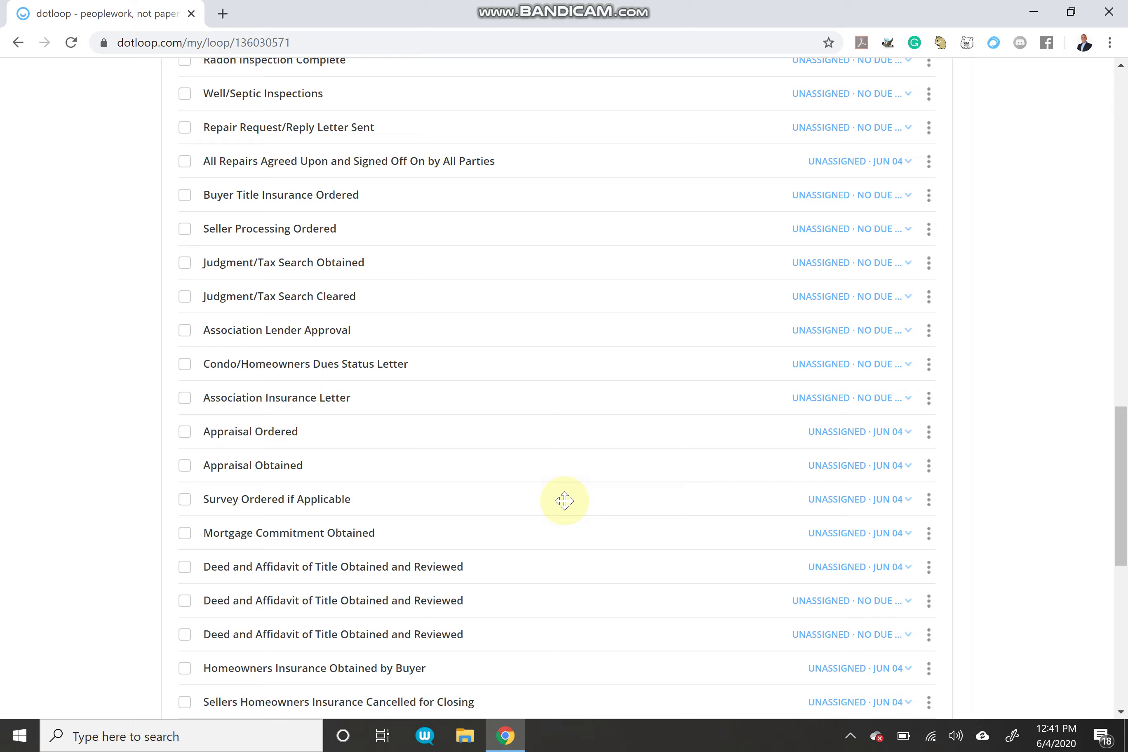
scroll(565, 500, "up", 5)
scroll(564, 500, "up", 14)
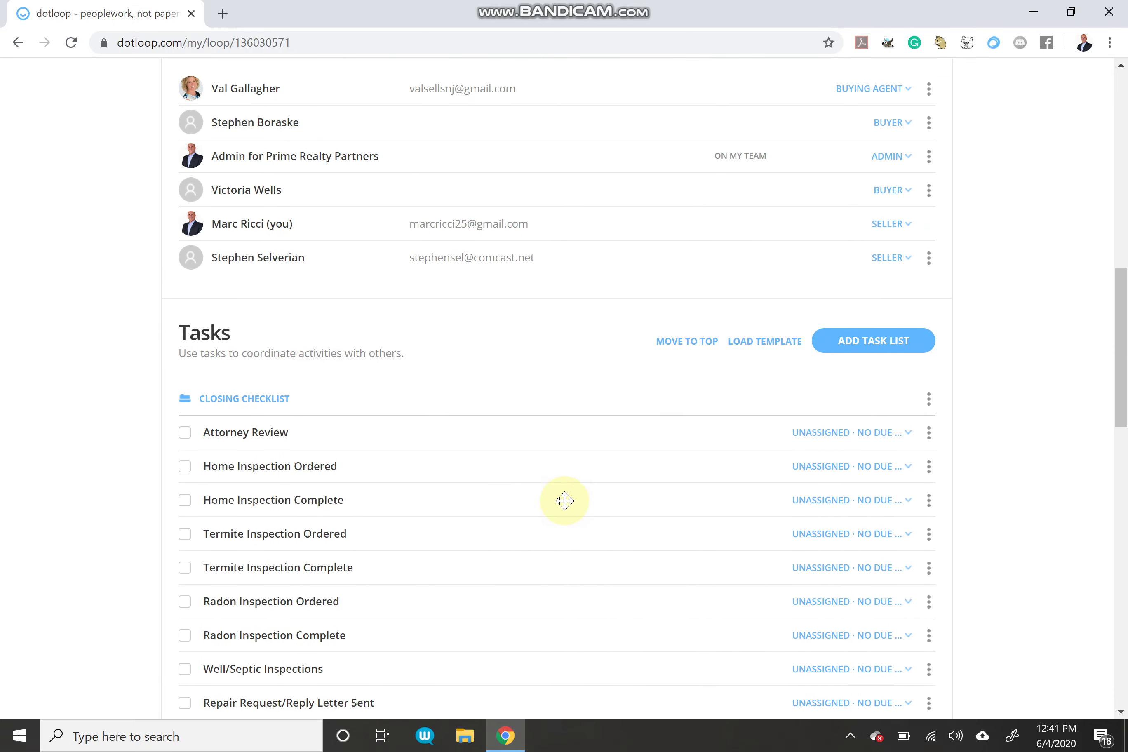
scroll(564, 500, "up", 6)
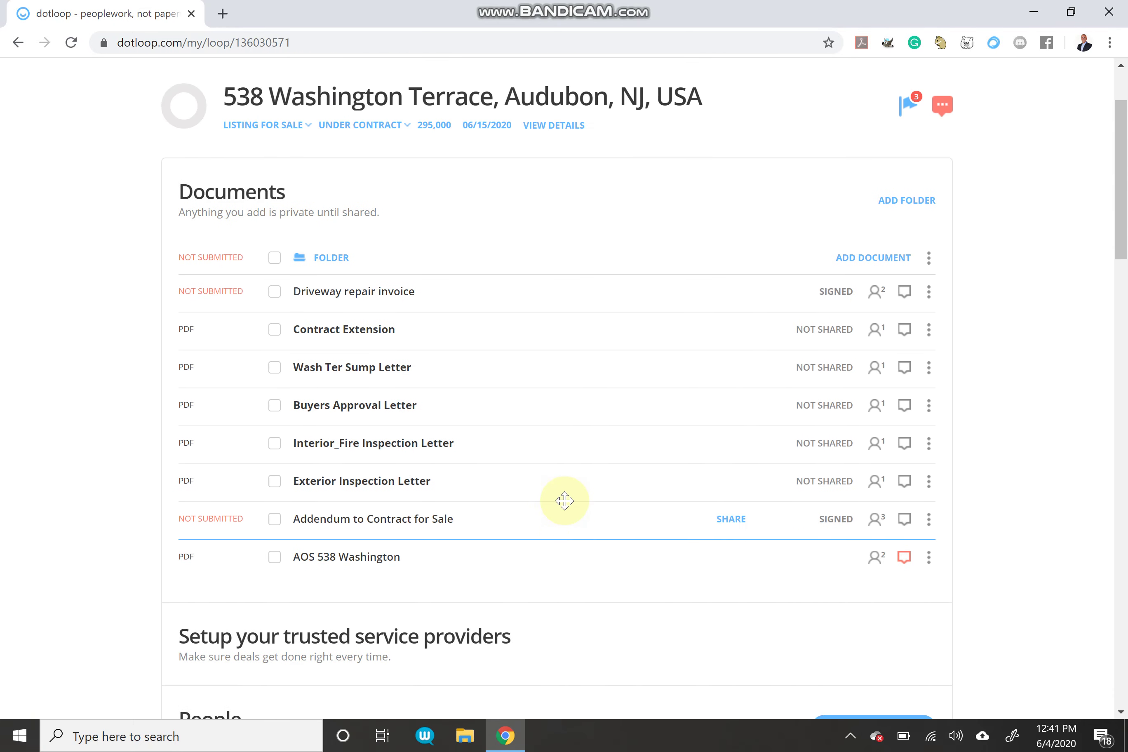
scroll(565, 500, "down", 5)
scroll(564, 500, "down", 10)
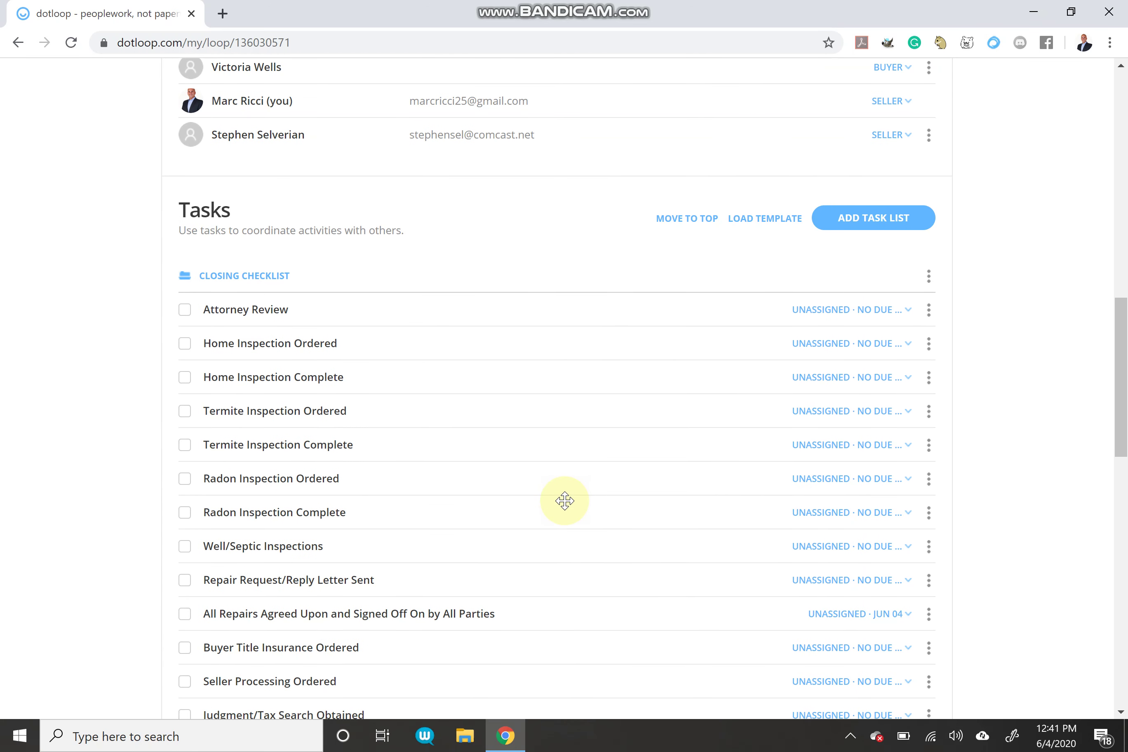
scroll(564, 500, "down", 3)
scroll(564, 501, "up", 2)
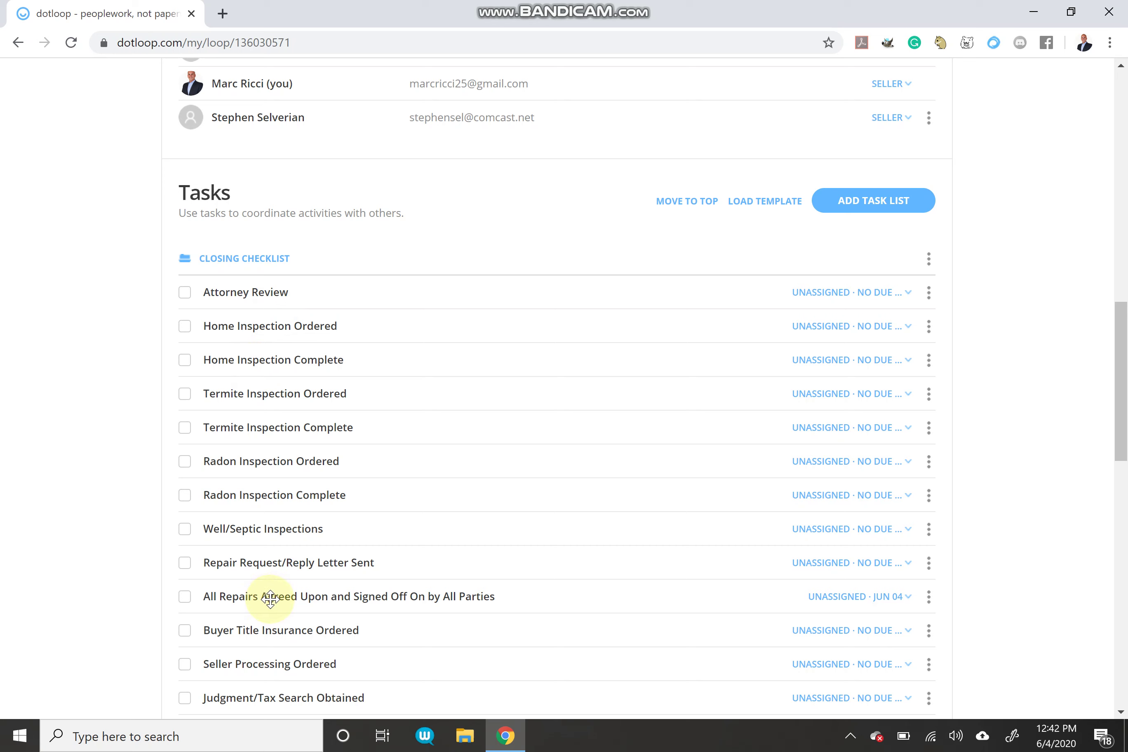
left_click_drag(271, 598, 299, 609)
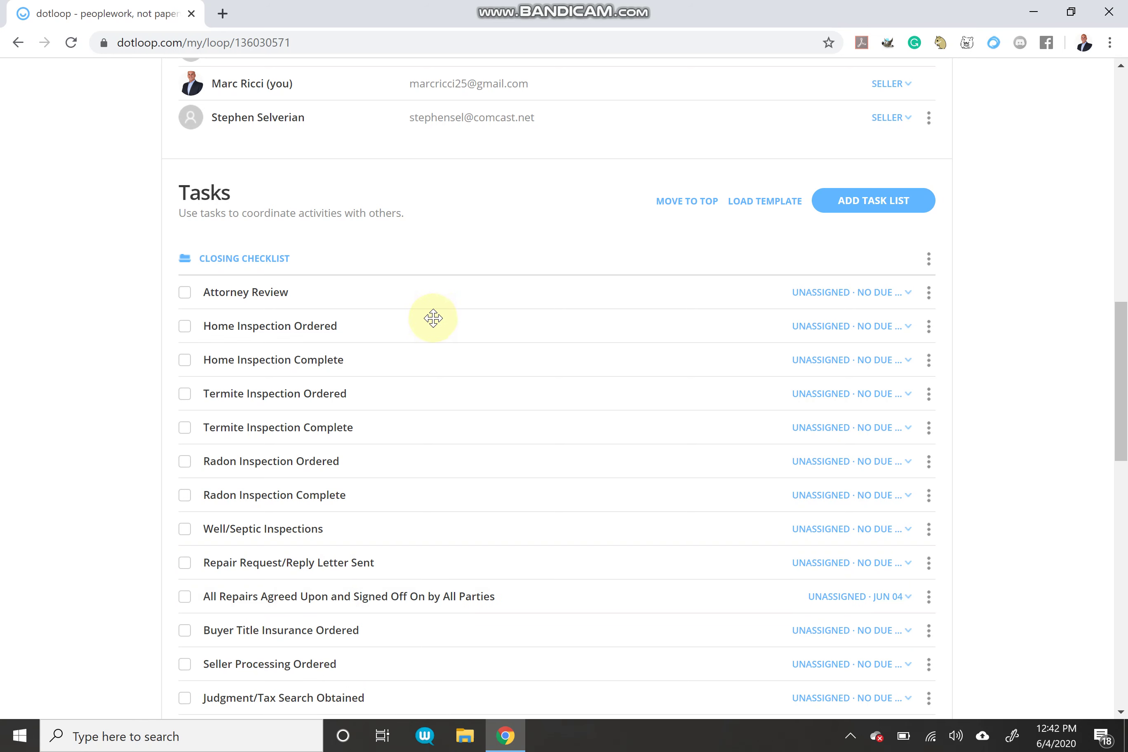
Give Home Inspection Ordered a tomorrow (Jun 05) due date and make yourself the assignee
left_click(834, 327)
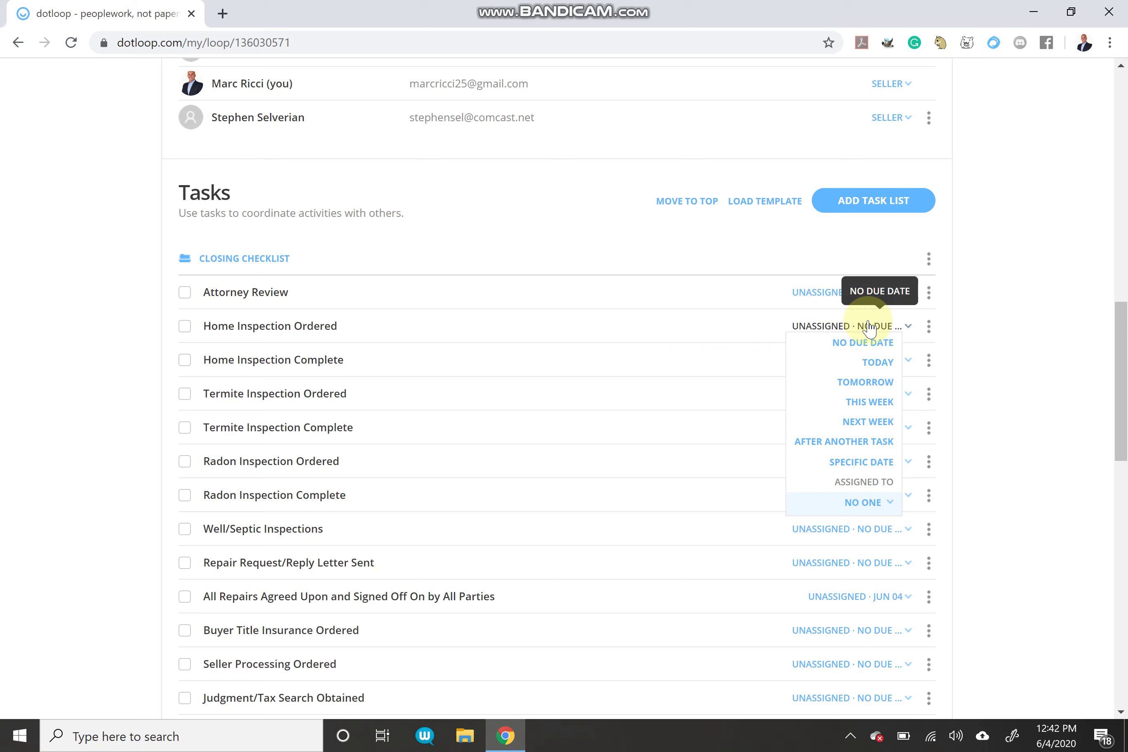
left_click(871, 382)
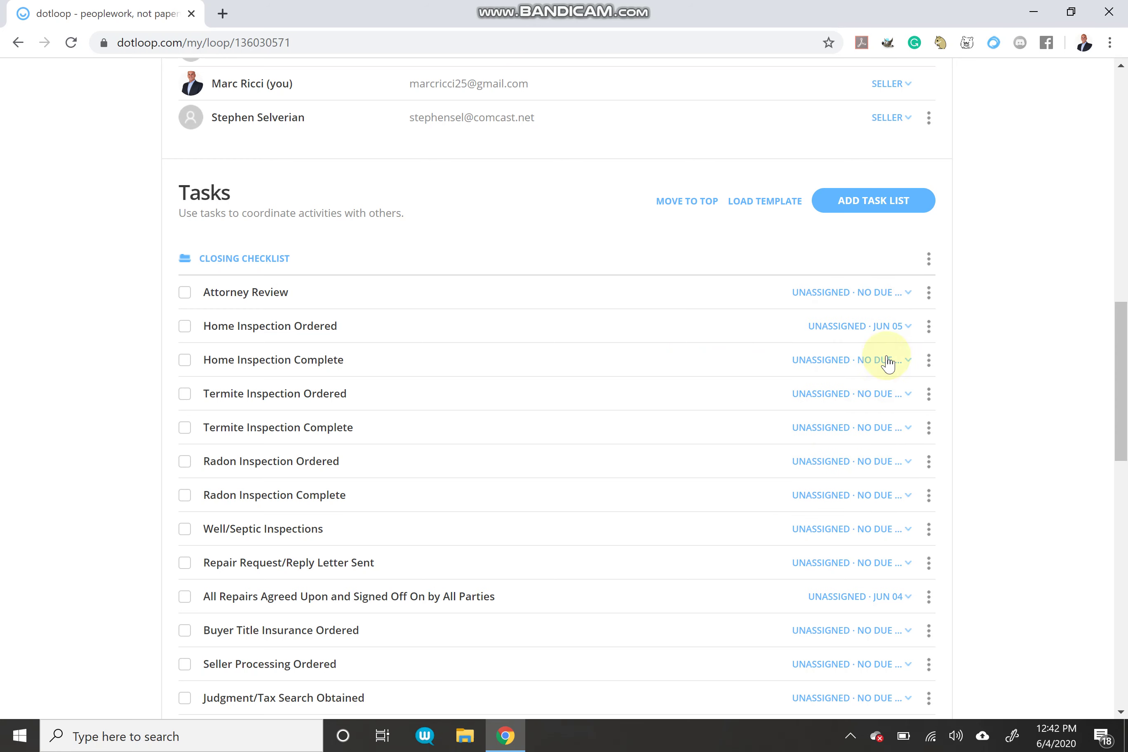
left_click(894, 326)
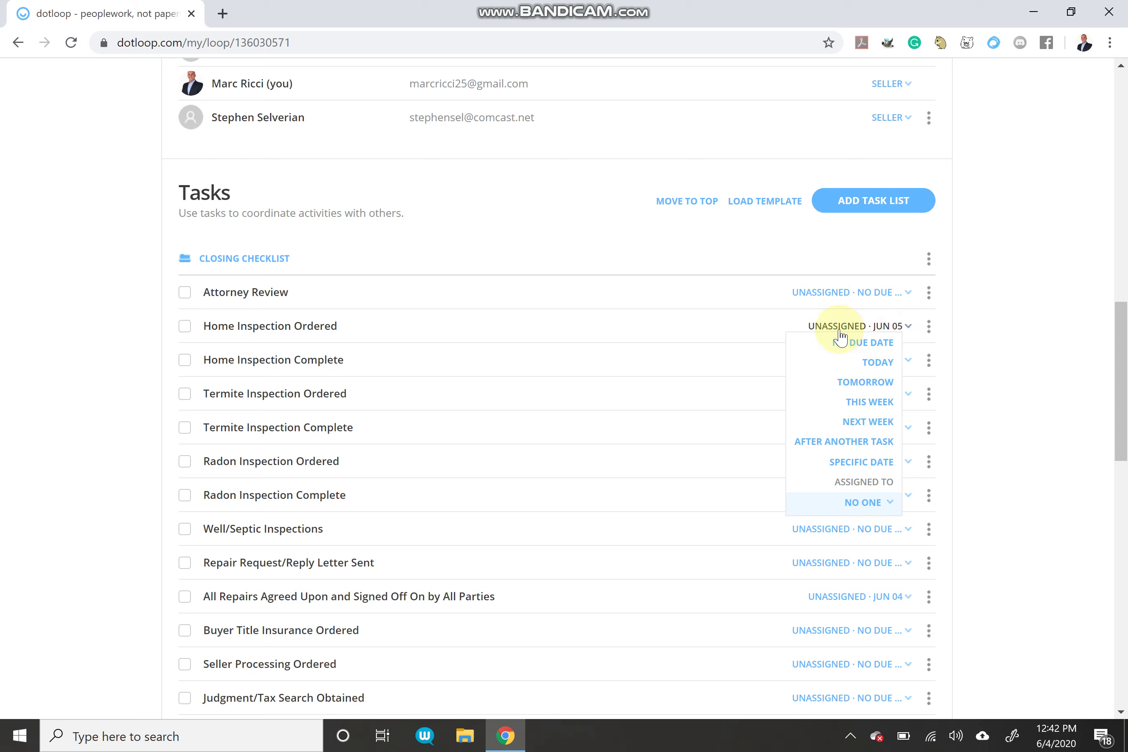
left_click(859, 502)
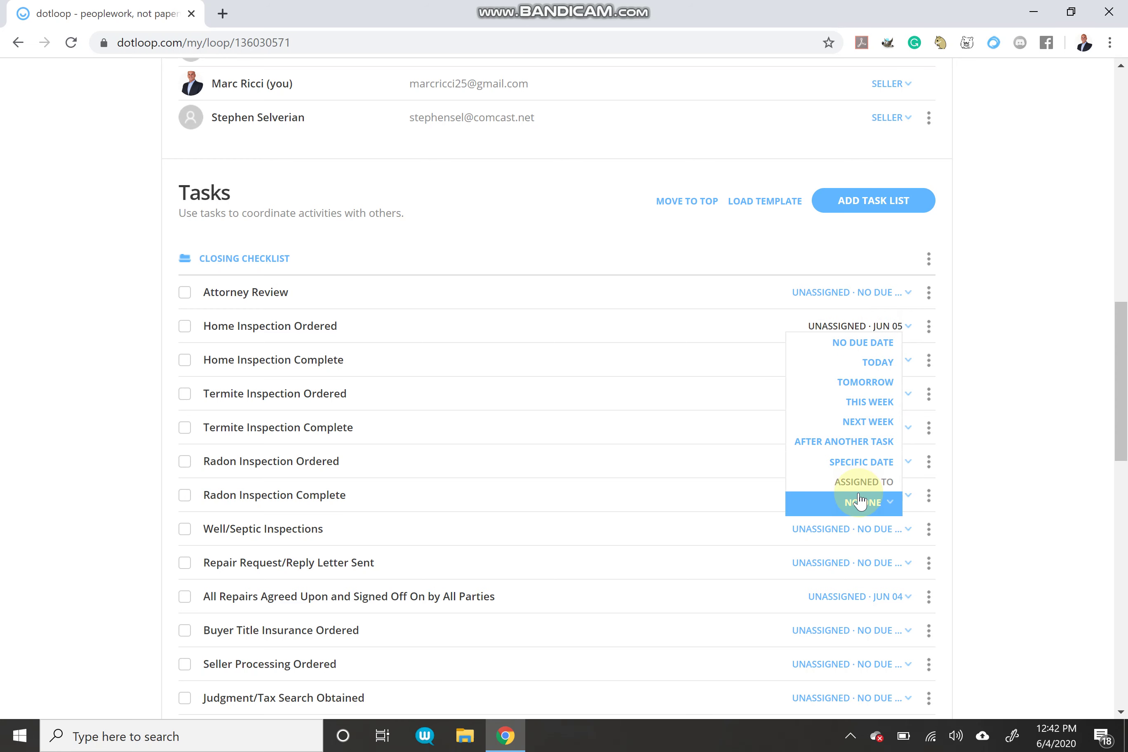
left_click(859, 502)
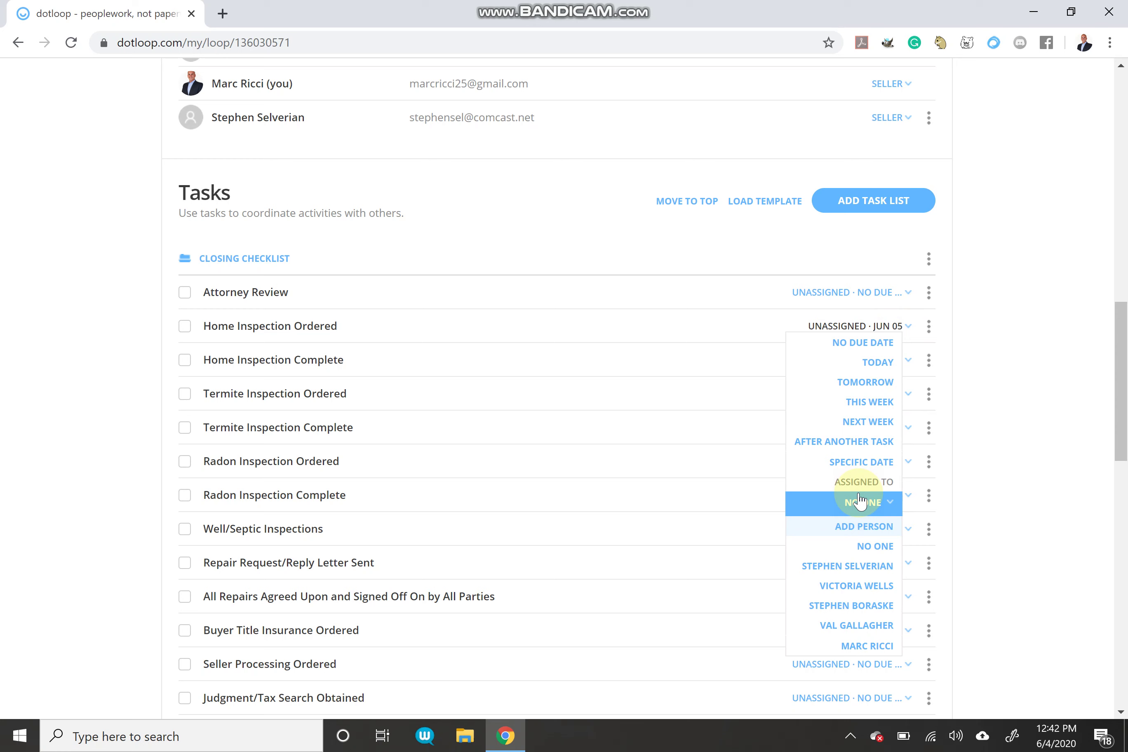
left_click(861, 647)
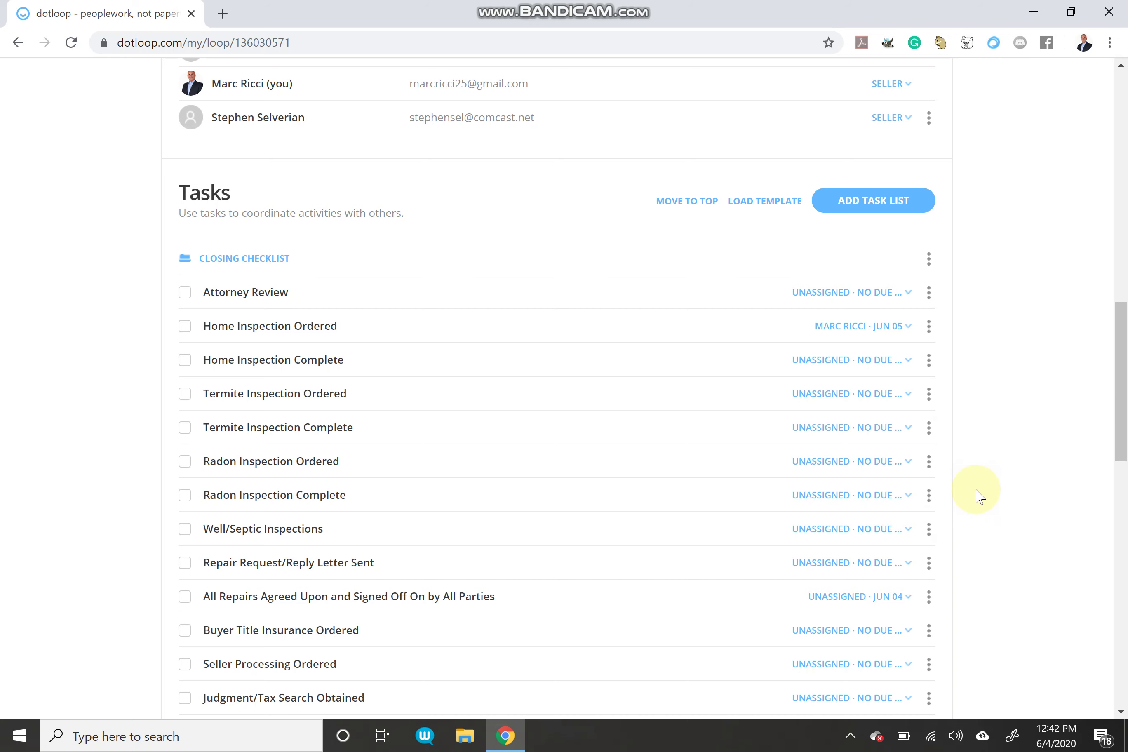
Set Seller Processing Ordered's due date to June 10 from the calendar
left_click(872, 675)
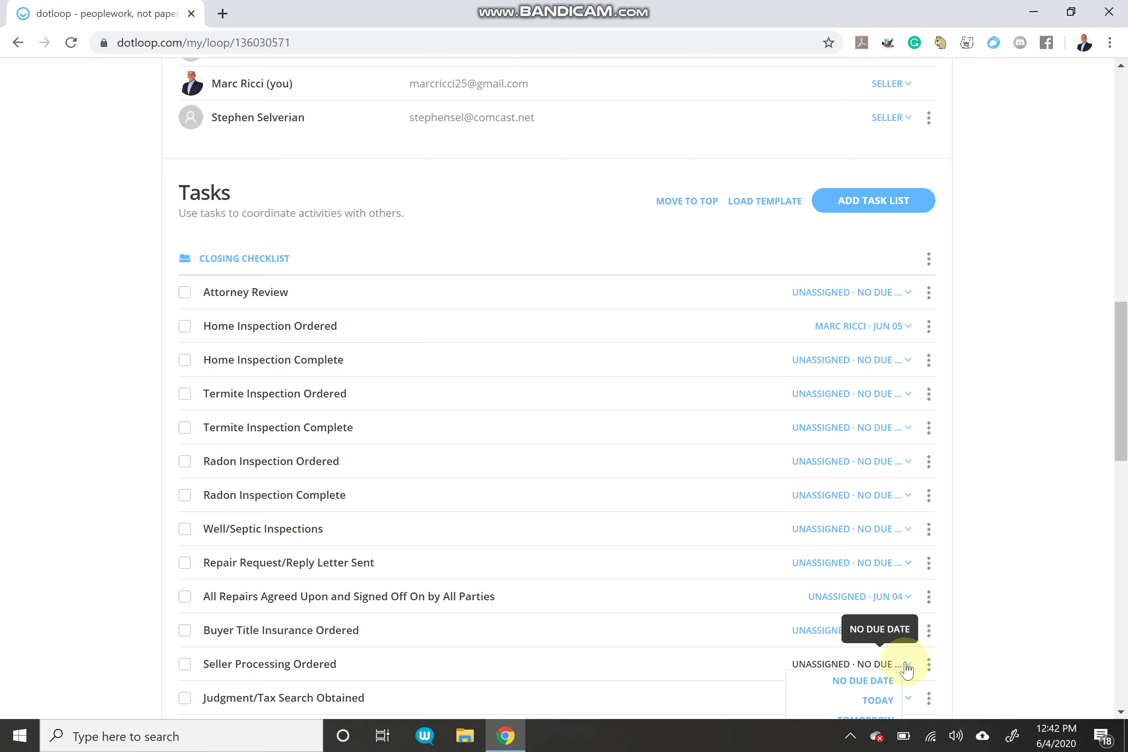
scroll(990, 637, "down", 2)
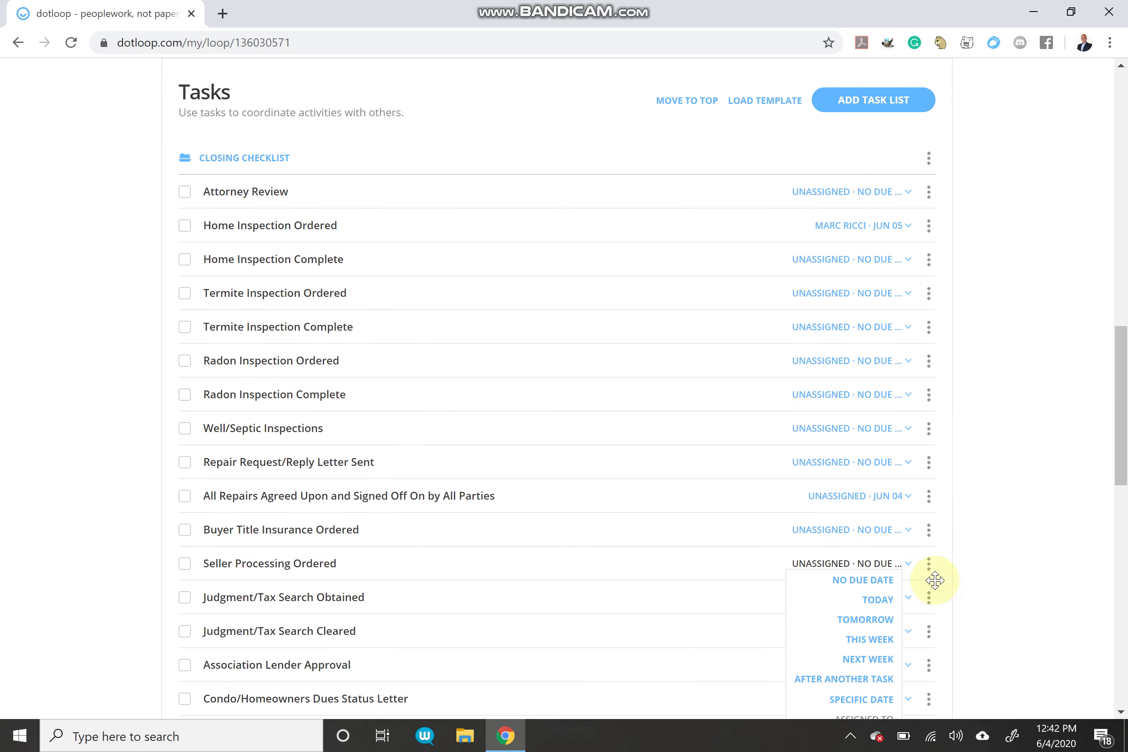
scroll(1019, 586, "down", 1)
scroll(1018, 542, "down", 1)
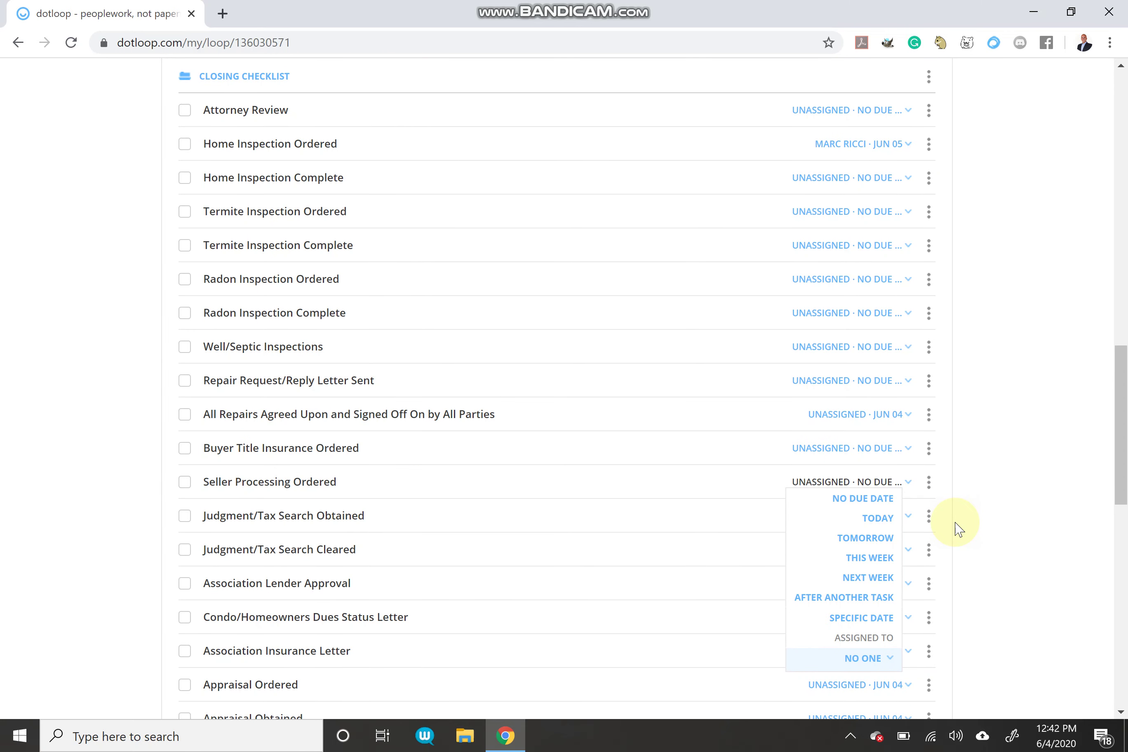
left_click(852, 619)
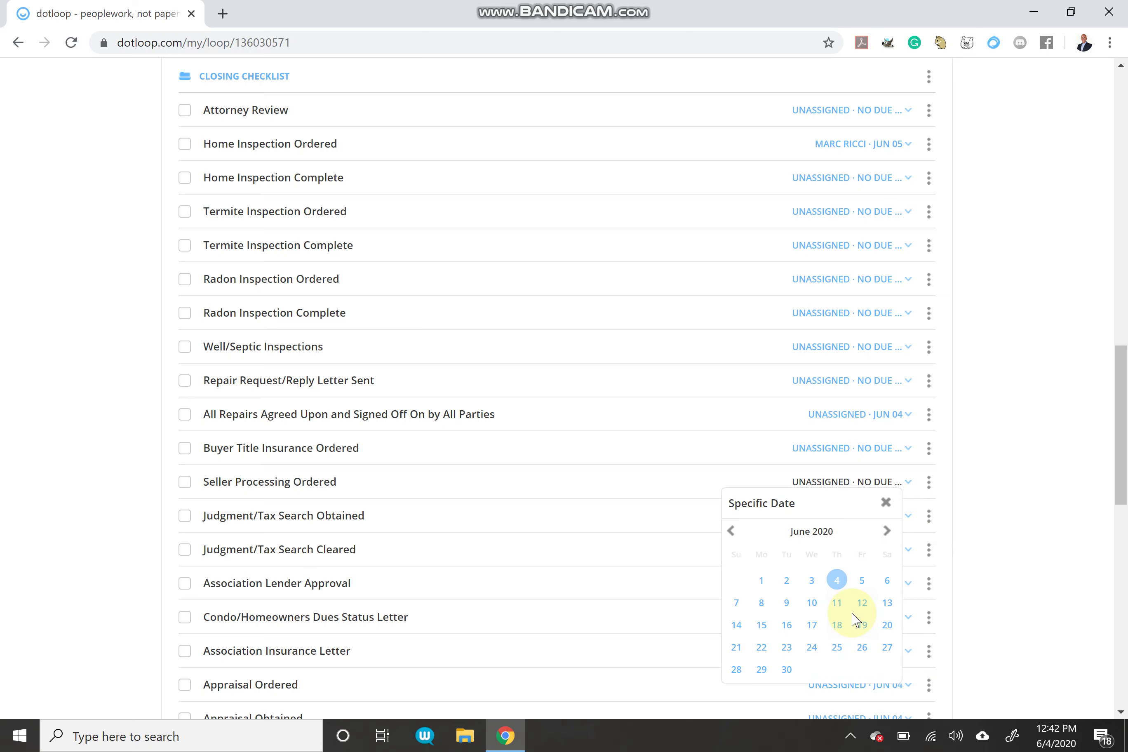
left_click(811, 602)
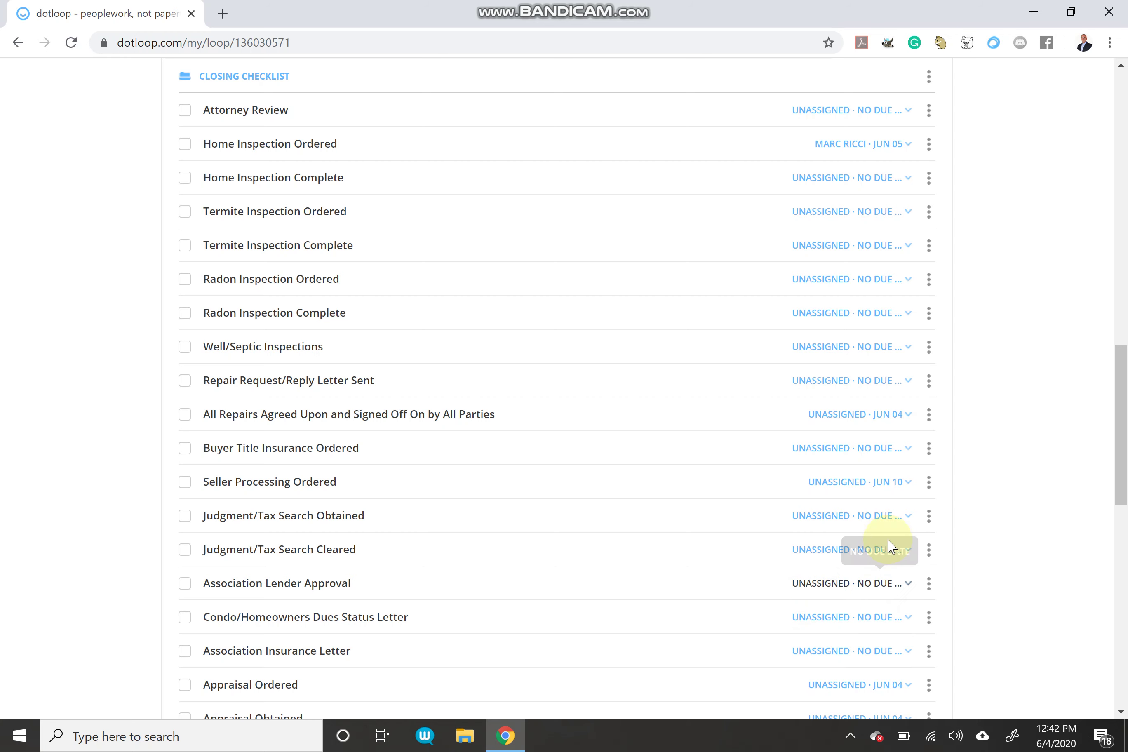
Assign Seller Processing Ordered to yourself and confirm the assignment
left_click(900, 485)
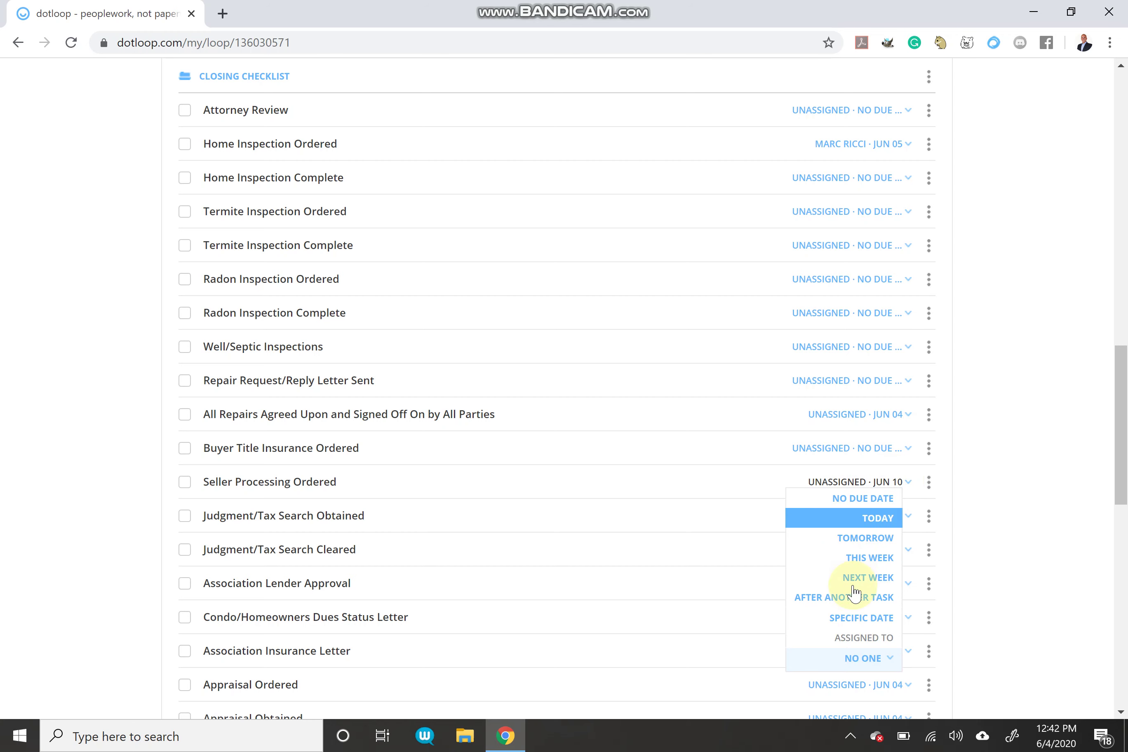
left_click(860, 663)
scroll(860, 665, "down", 2)
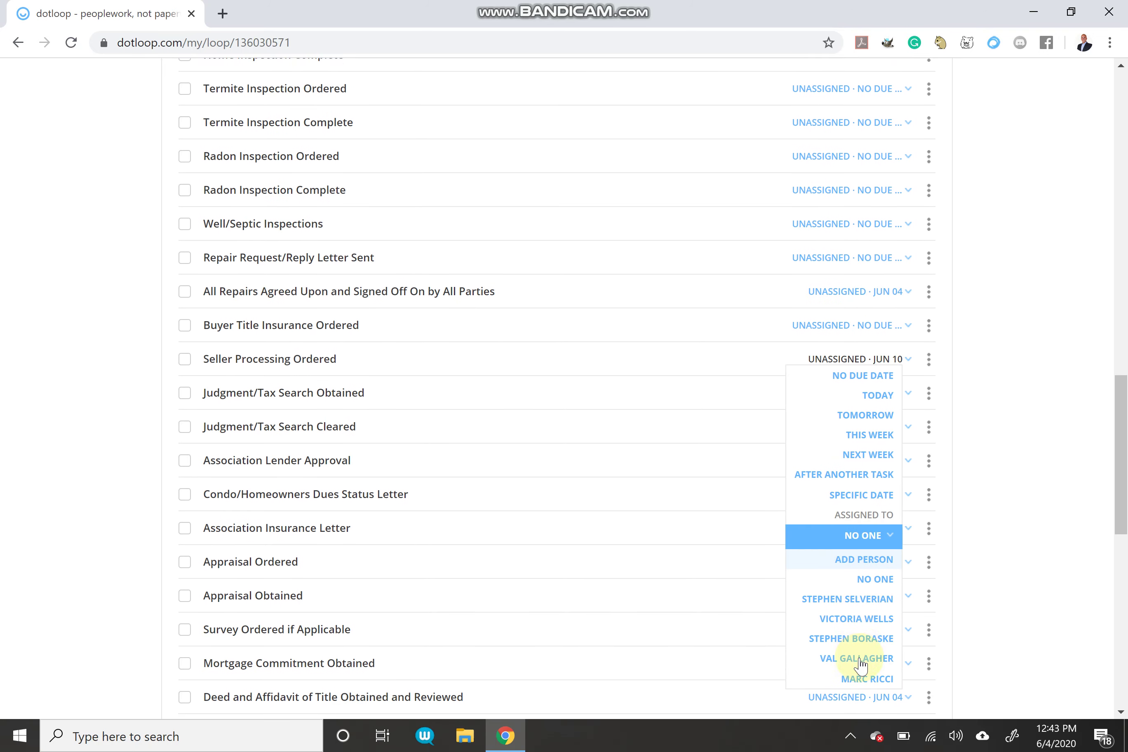
left_click(861, 671)
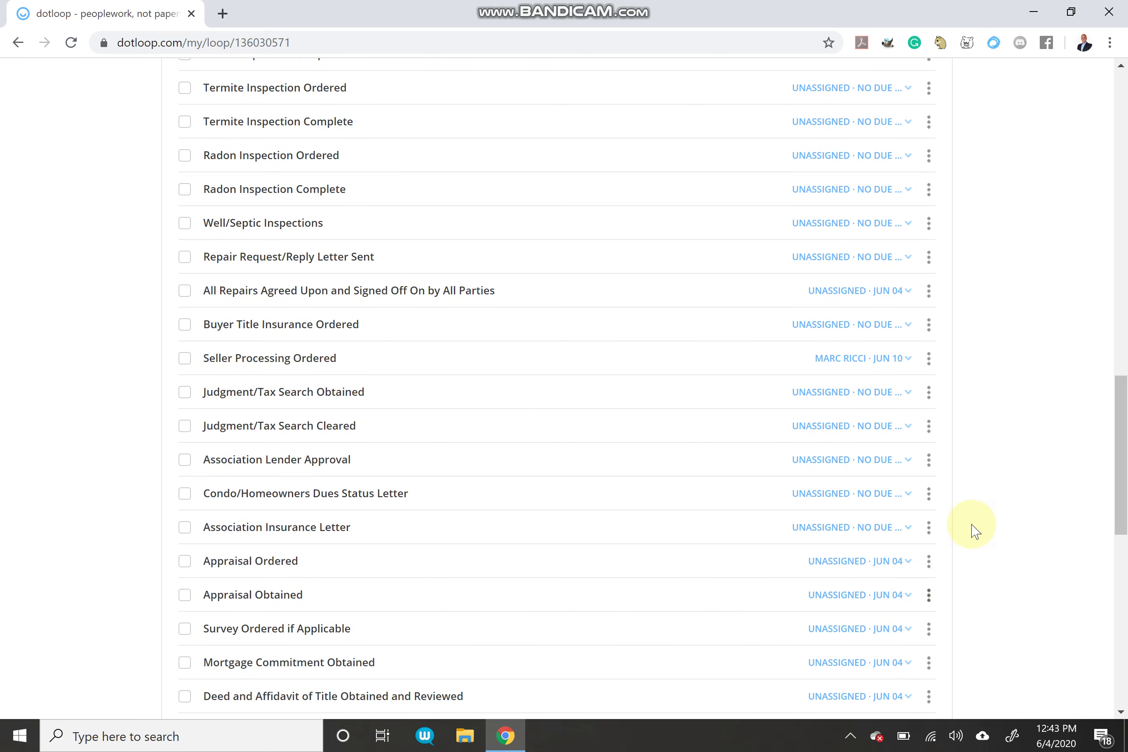
left_click(859, 359)
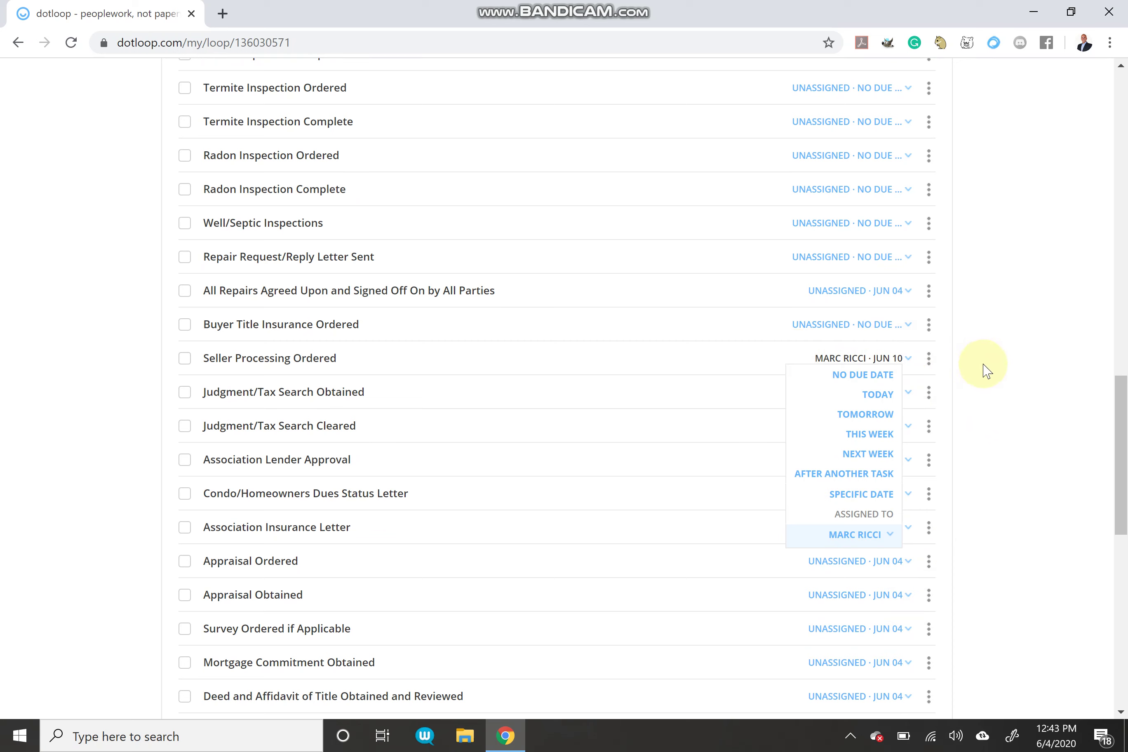
left_click(1013, 393)
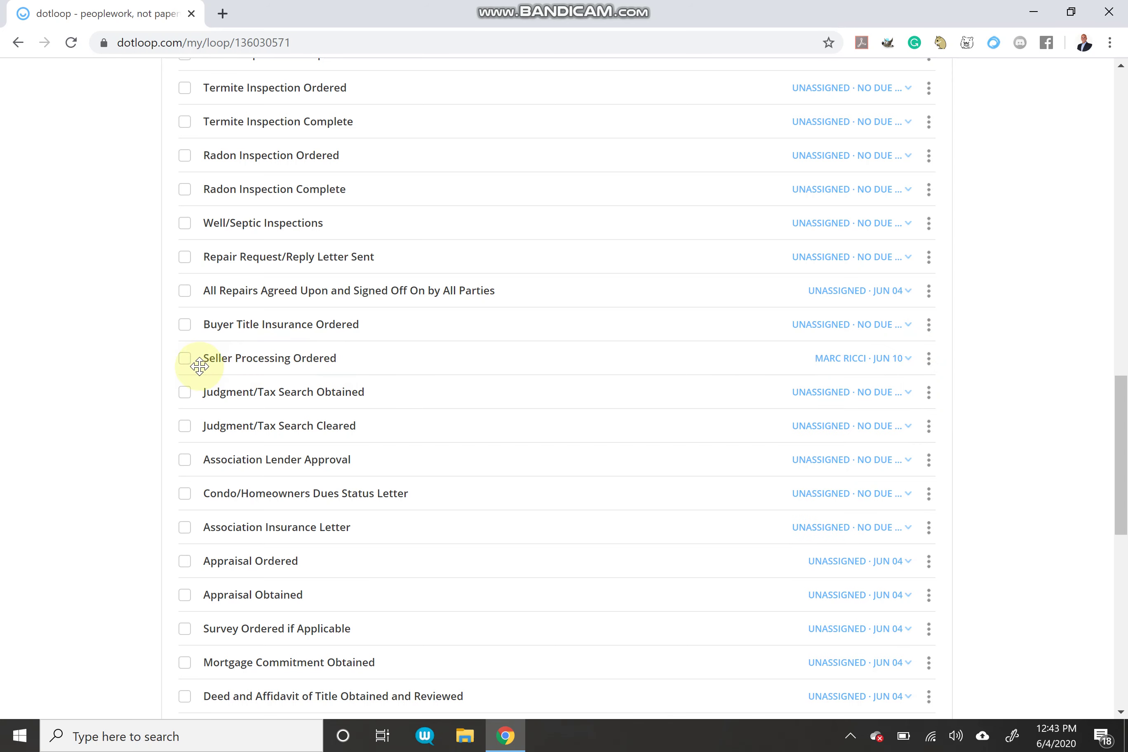
Check off Seller Processing Ordered as complete in the Closing Checklist
left_click(186, 364)
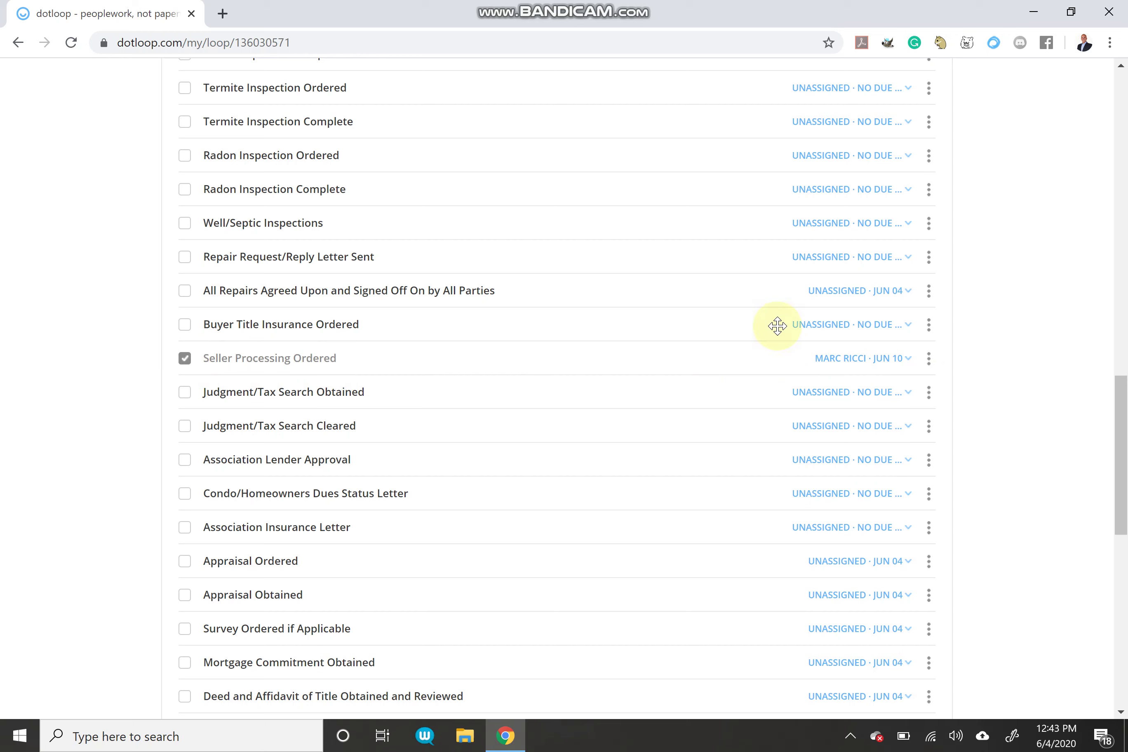
scroll(999, 405, "up", 5)
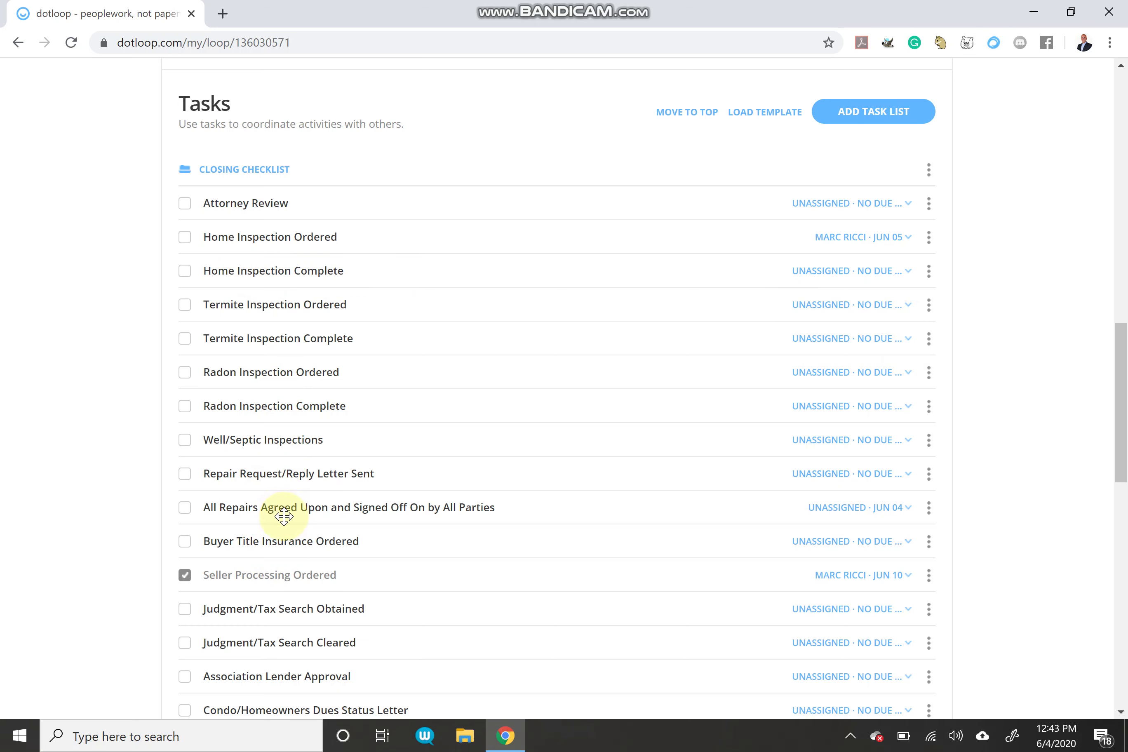
scroll(291, 494, "down", 2)
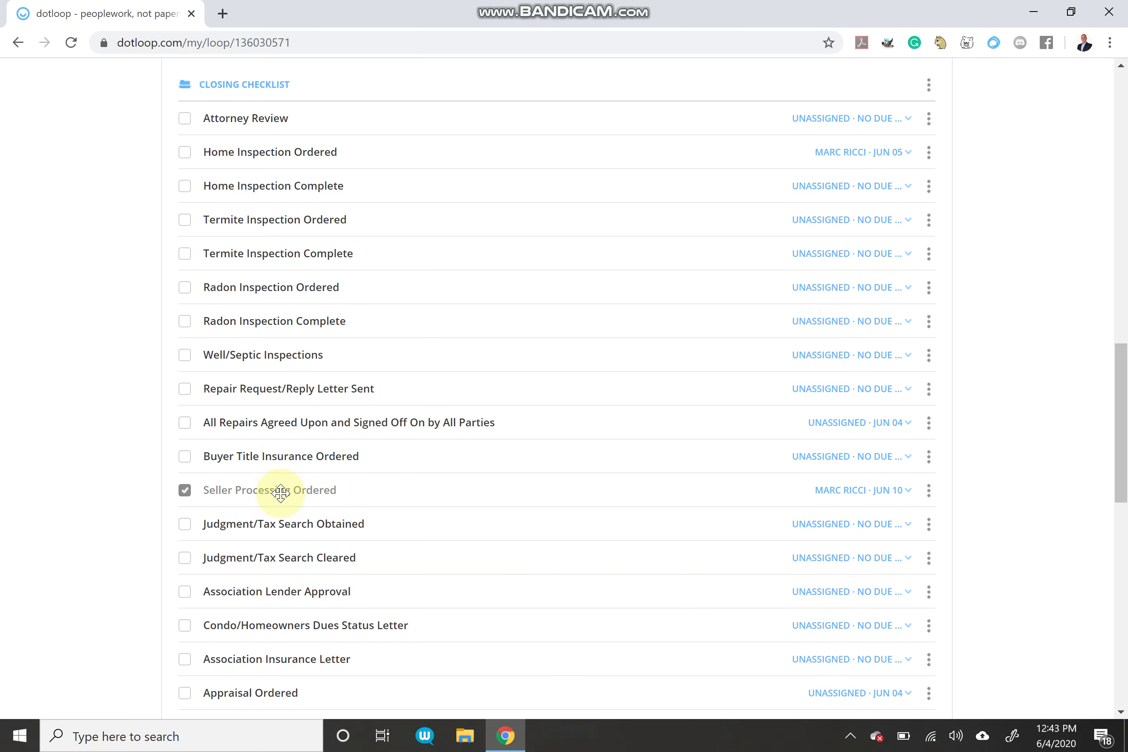
scroll(293, 406, "up", 1)
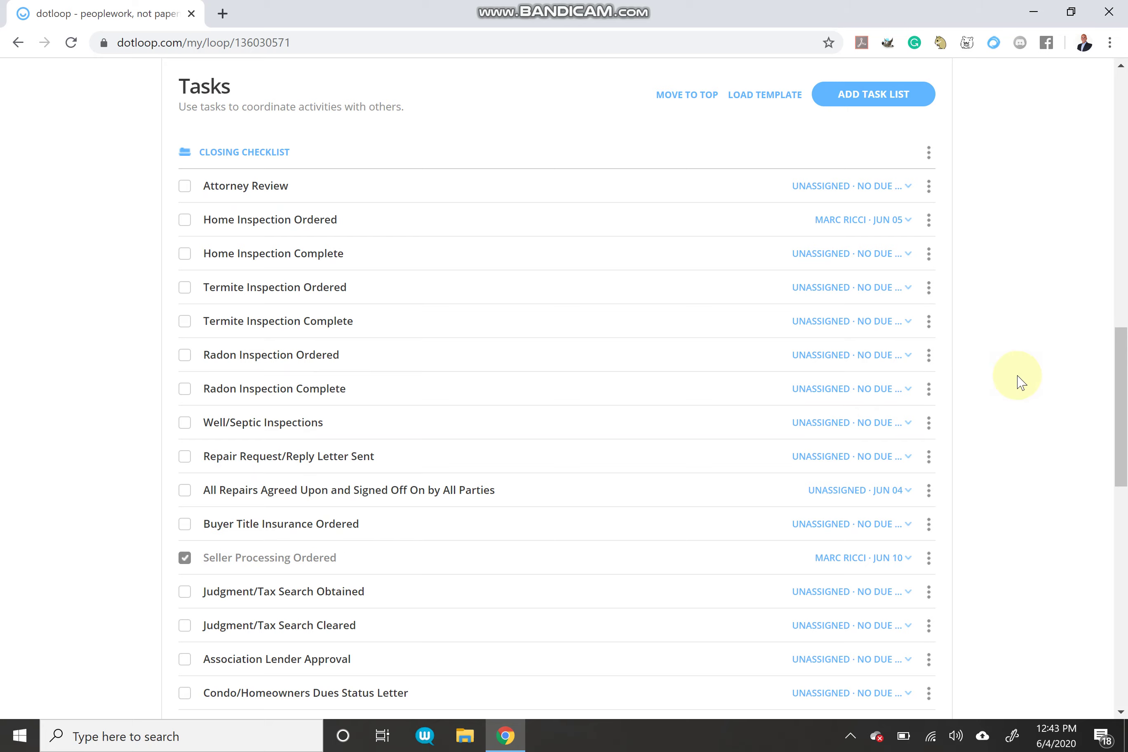
scroll(1018, 380, "up", 2)
scroll(1018, 381, "up", 8)
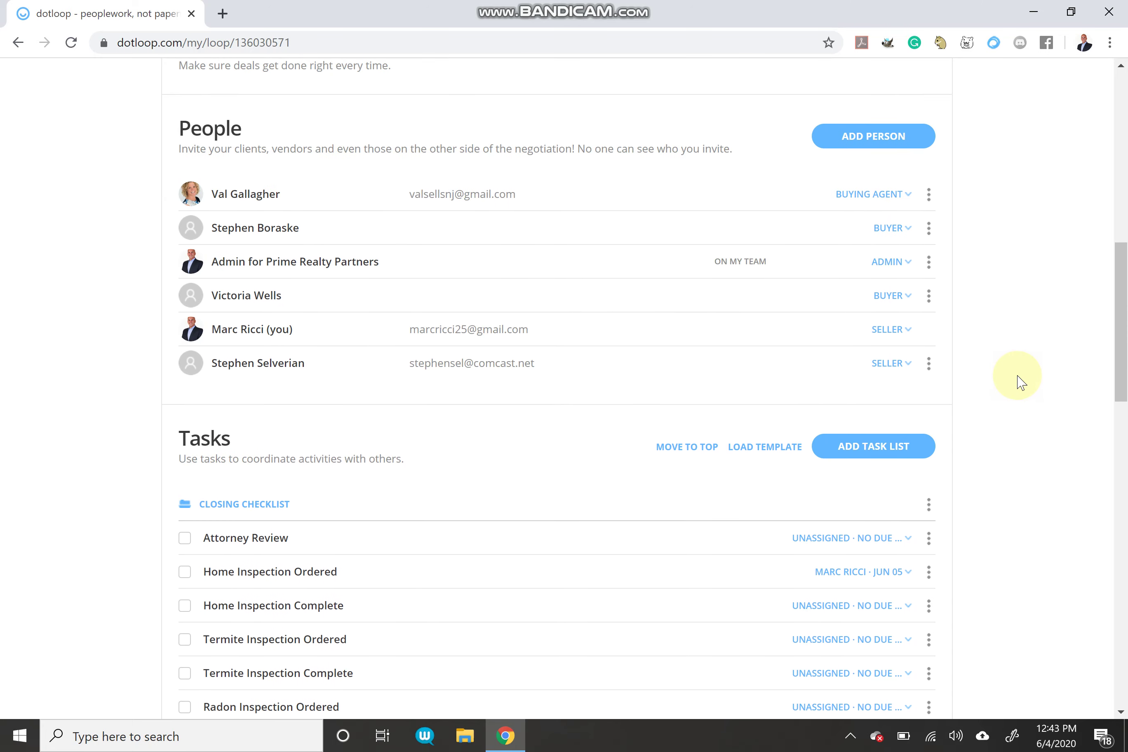
scroll(1018, 380, "down", 11)
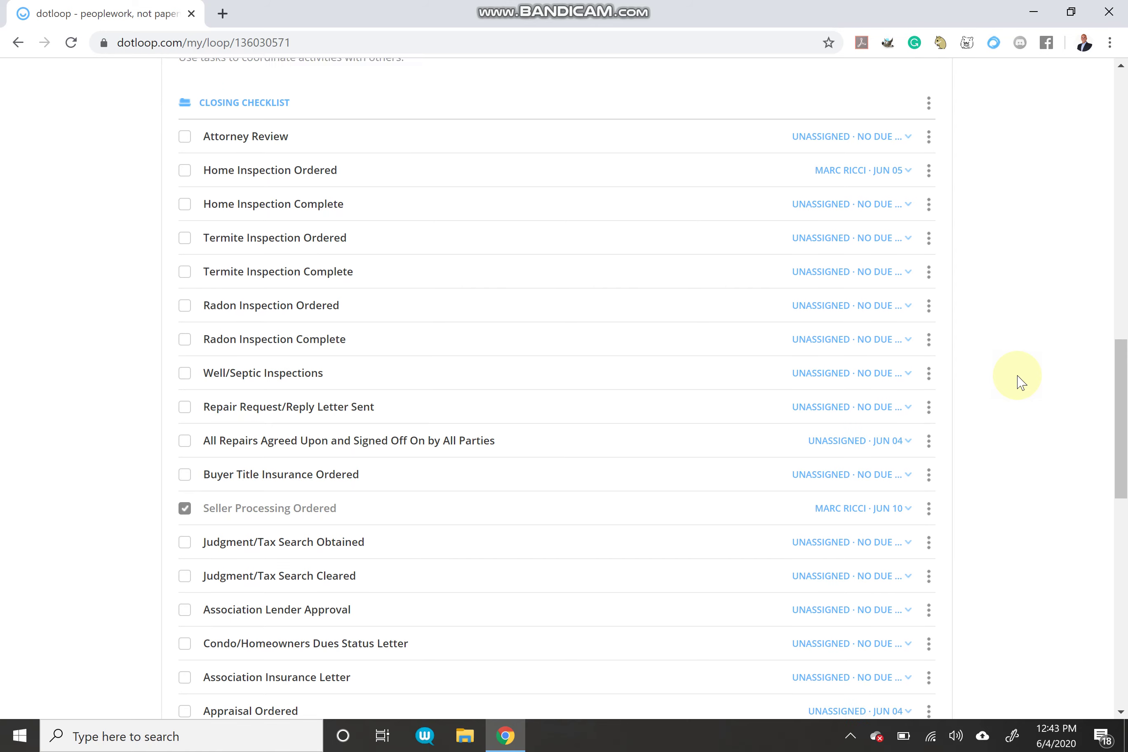
scroll(1018, 380, "down", 5)
scroll(1018, 380, "down", 6)
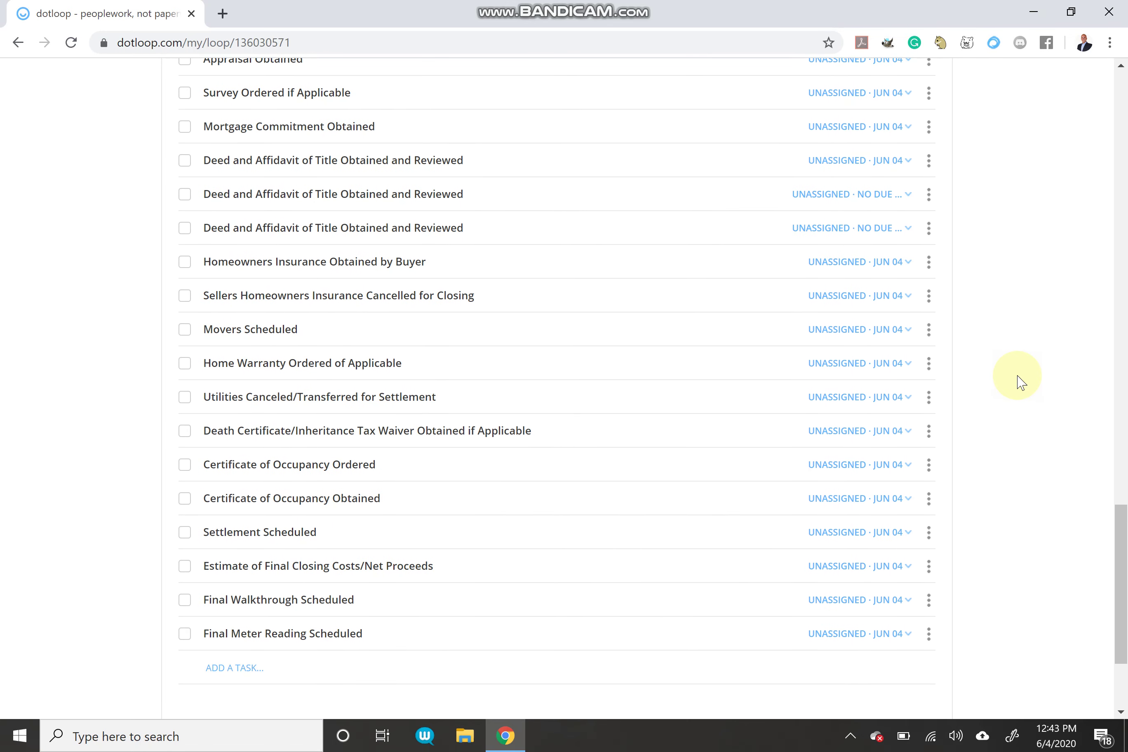
scroll(1019, 382, "up", 2)
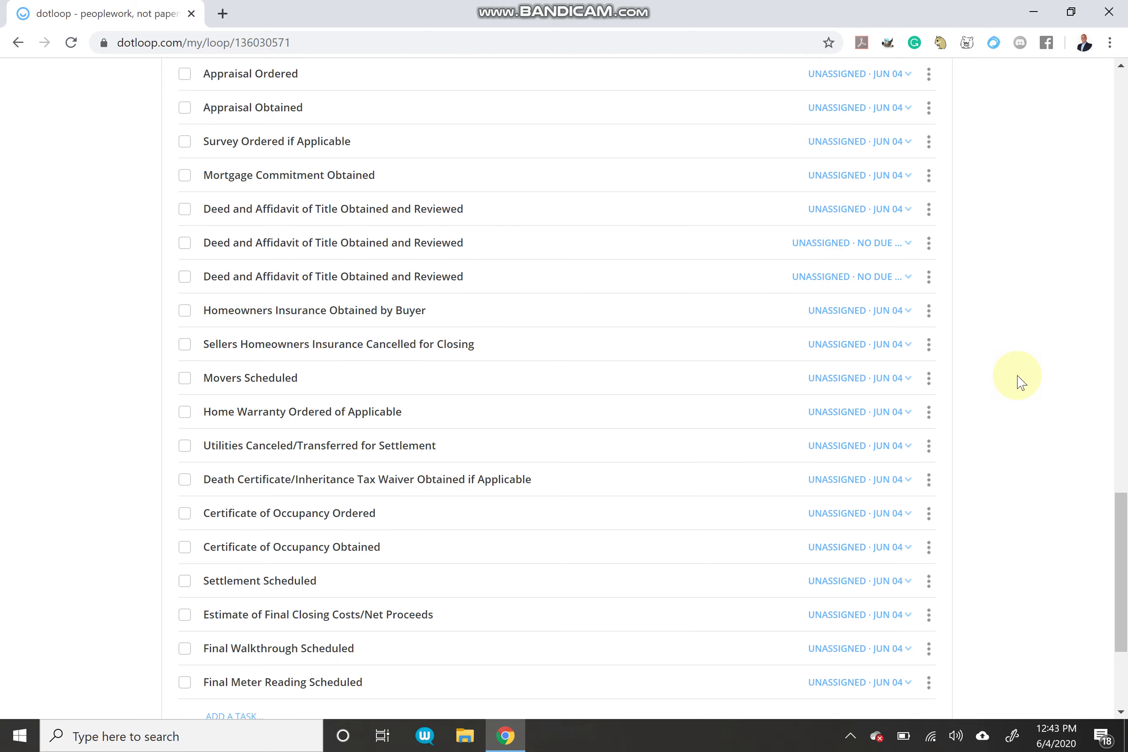
scroll(1020, 382, "up", 2)
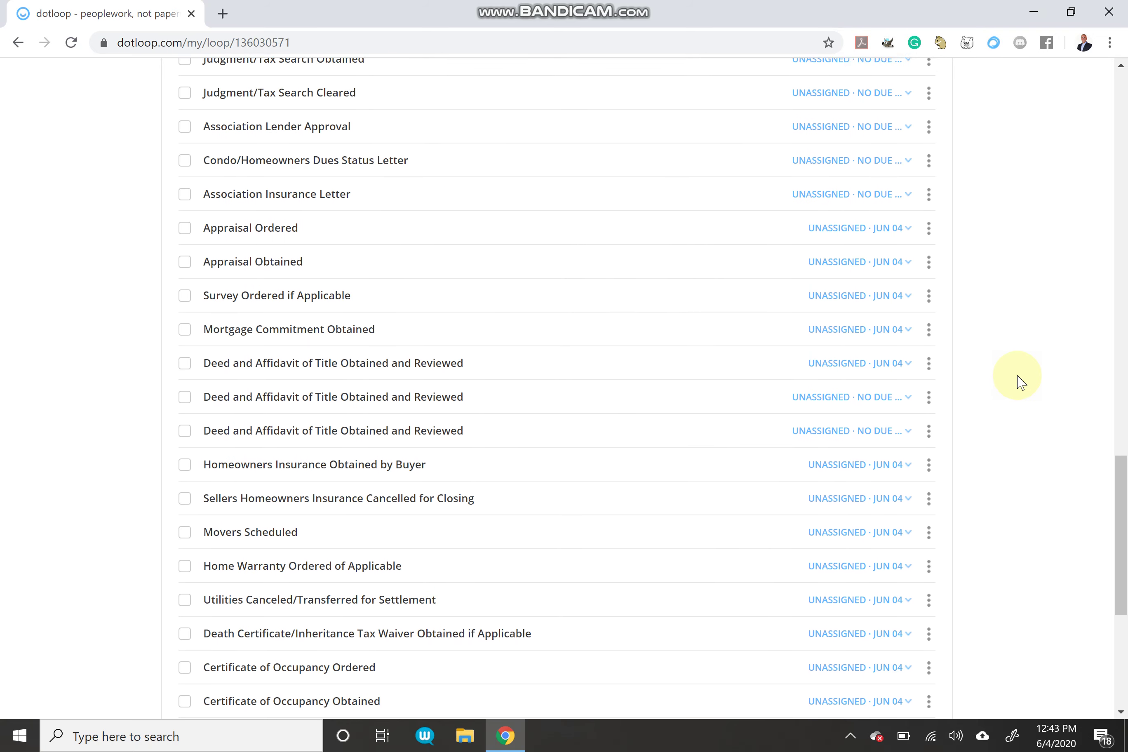
scroll(1020, 383, "up", 8)
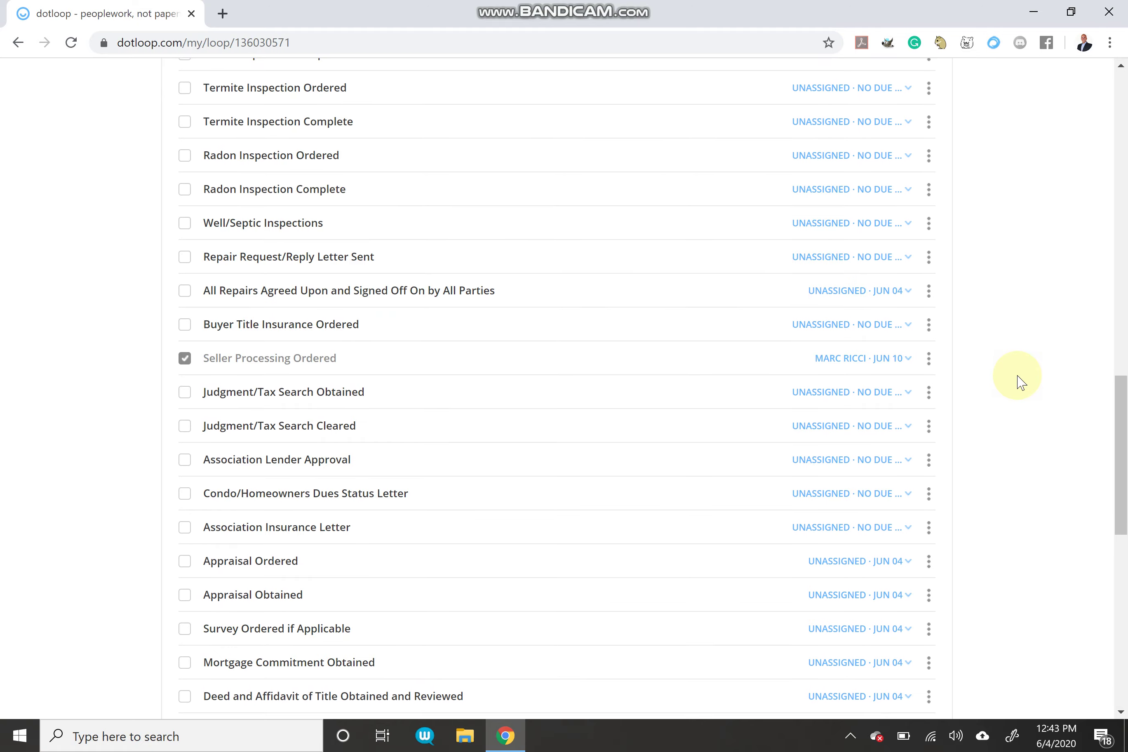
scroll(1021, 382, "up", 2)
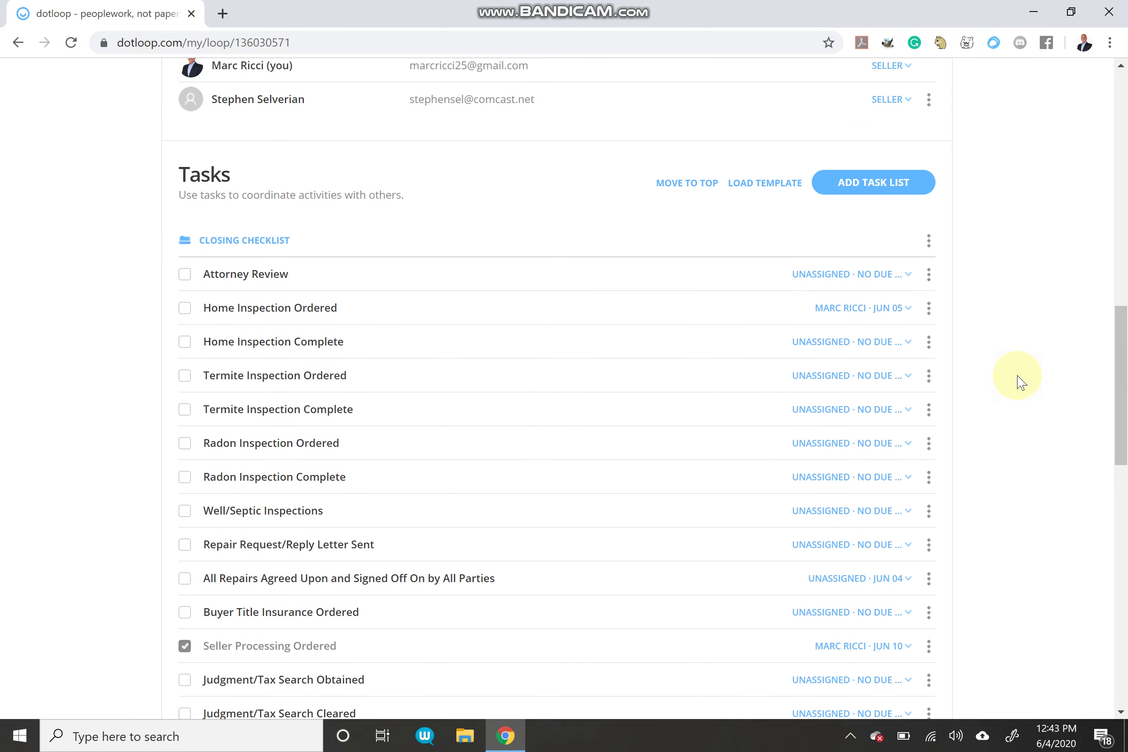
scroll(1020, 382, "up", 4)
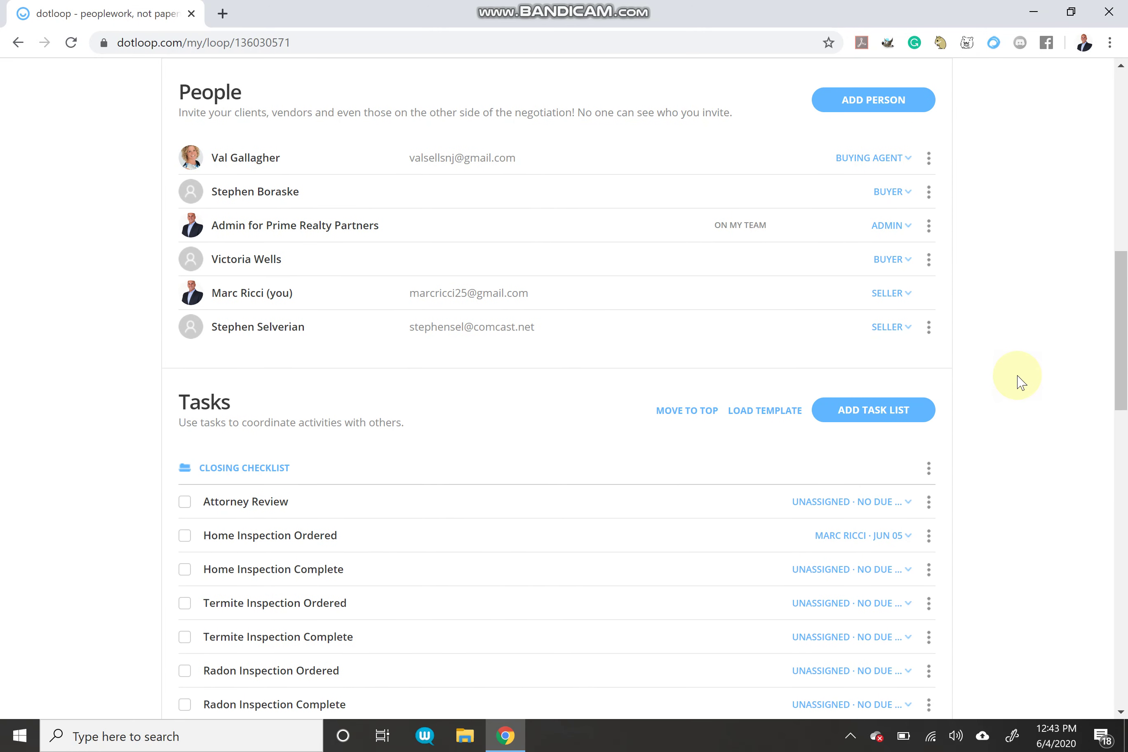
scroll(1021, 383, "down", 7)
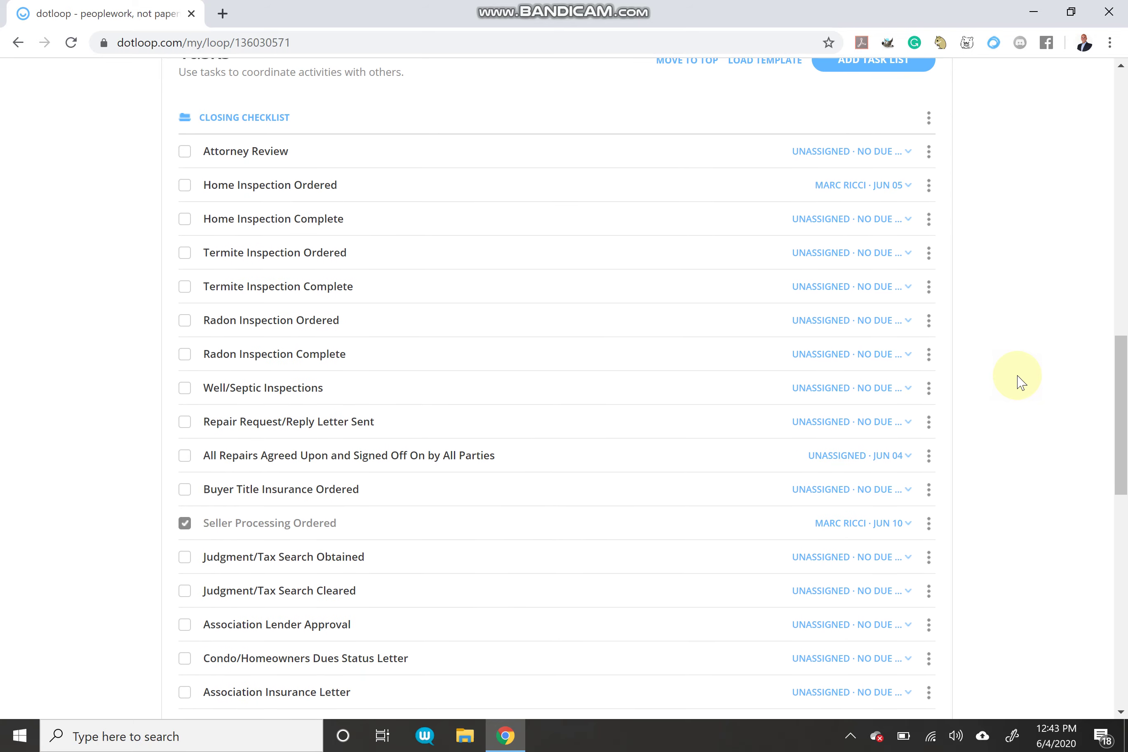
scroll(1021, 383, "up", 12)
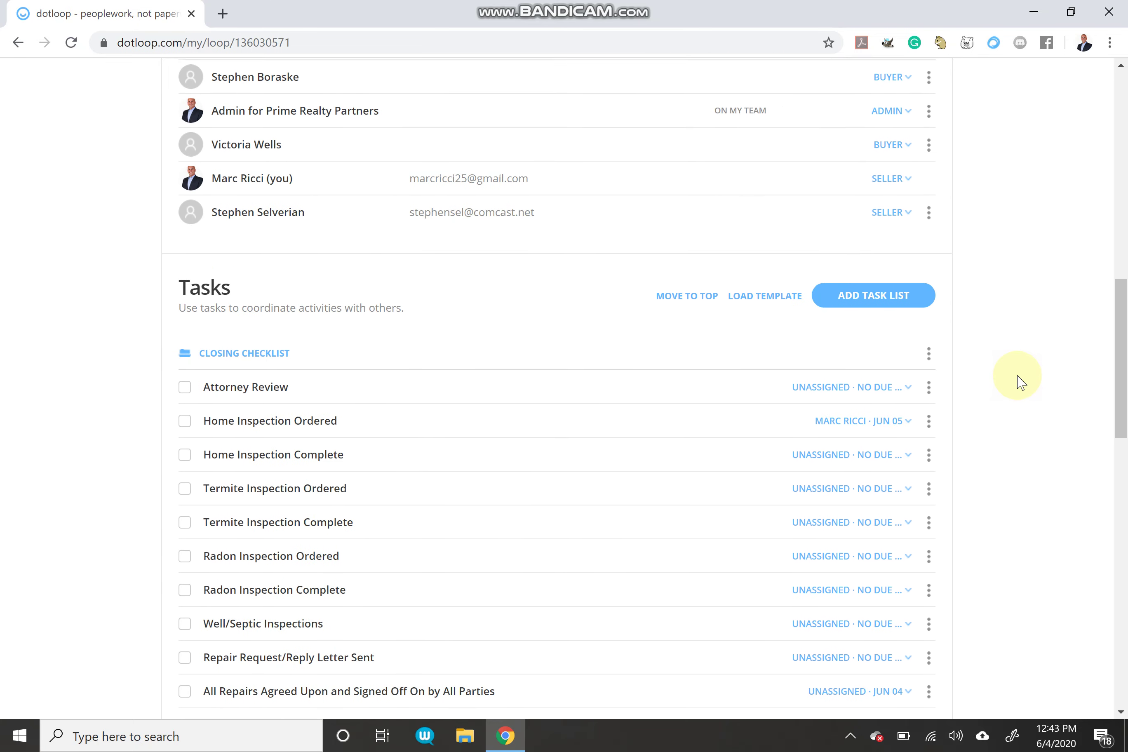
scroll(1020, 382, "up", 2)
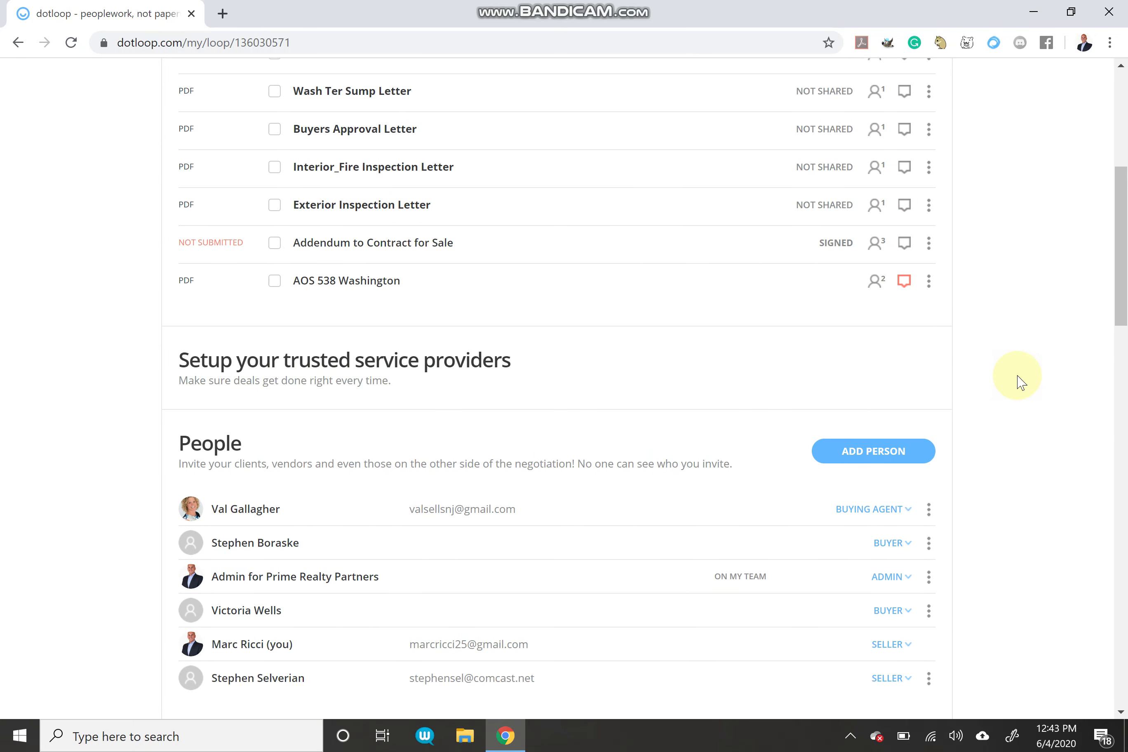
scroll(1020, 383, "up", 8)
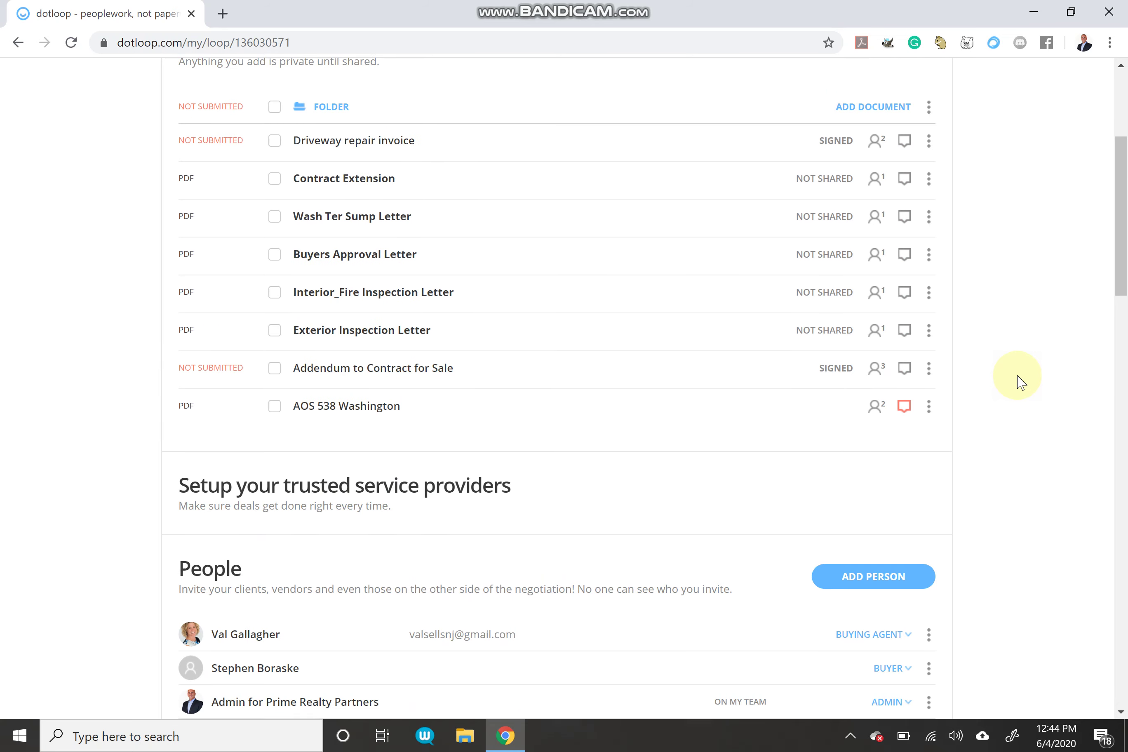
scroll(1020, 382, "down", 10)
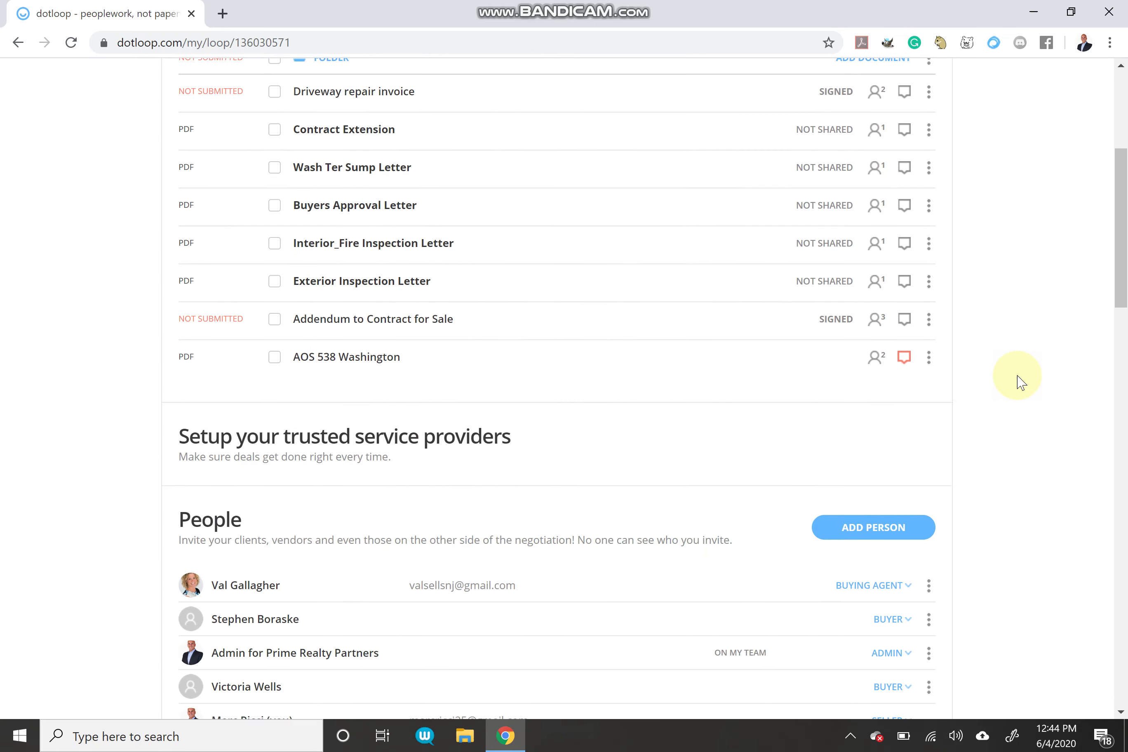
scroll(1021, 382, "down", 12)
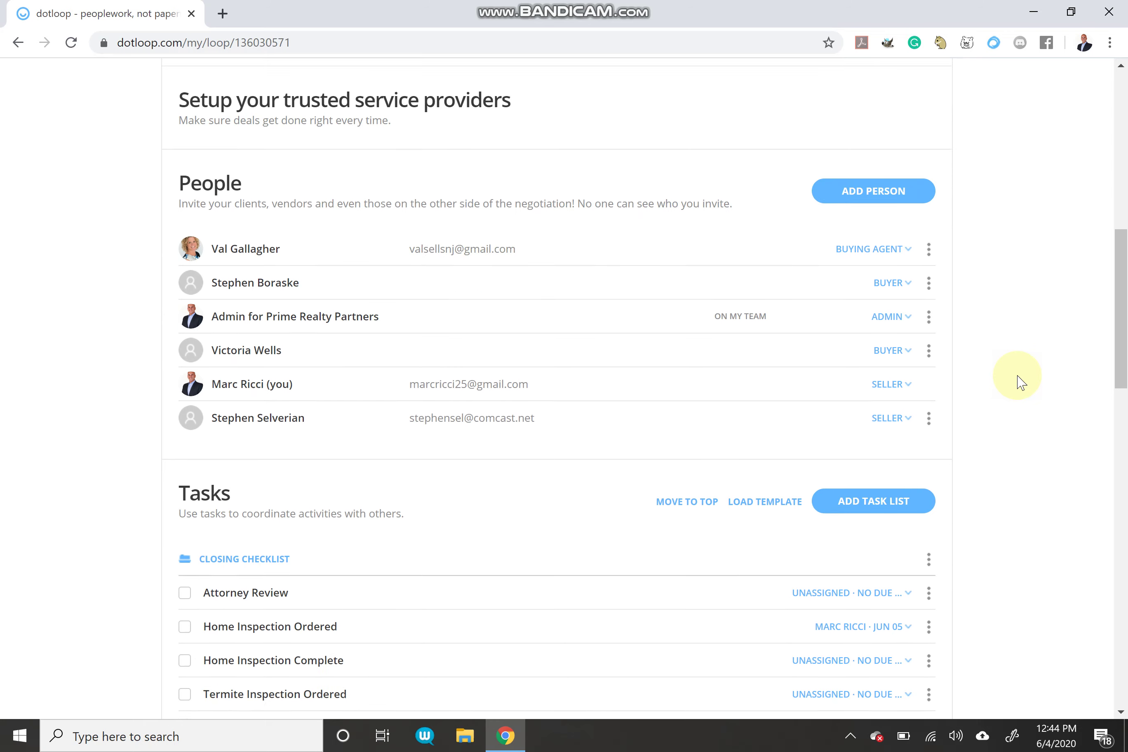
scroll(1019, 381, "down", 2)
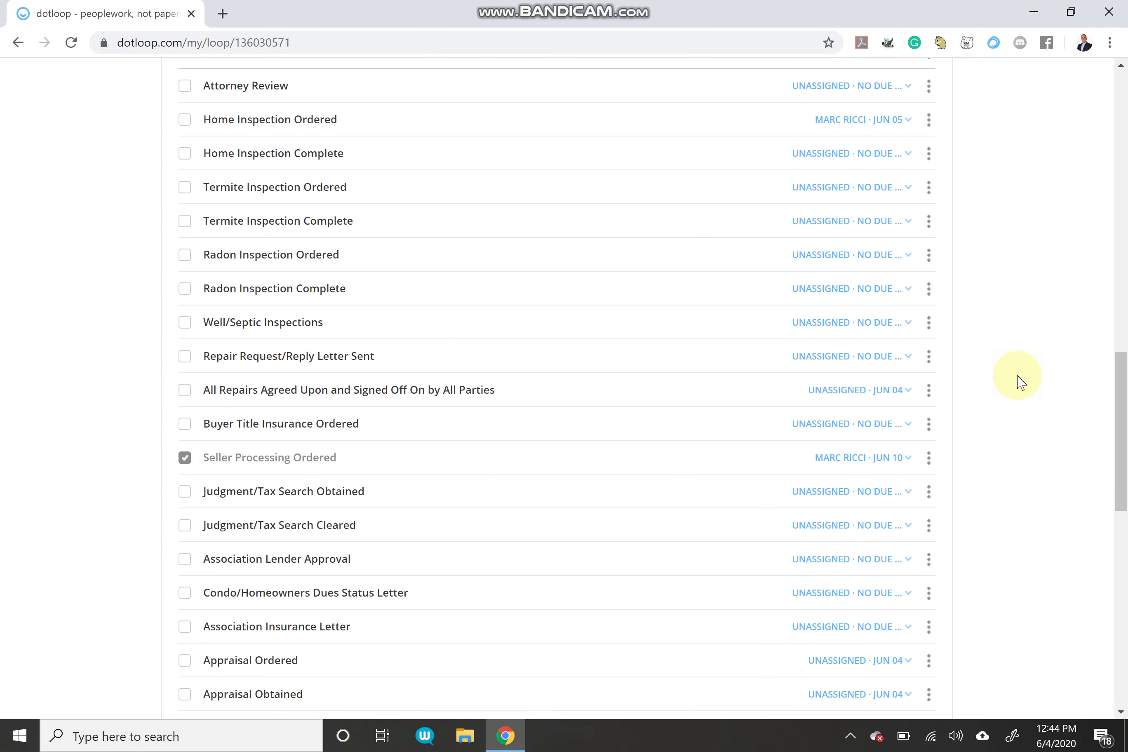
left_click(849, 741)
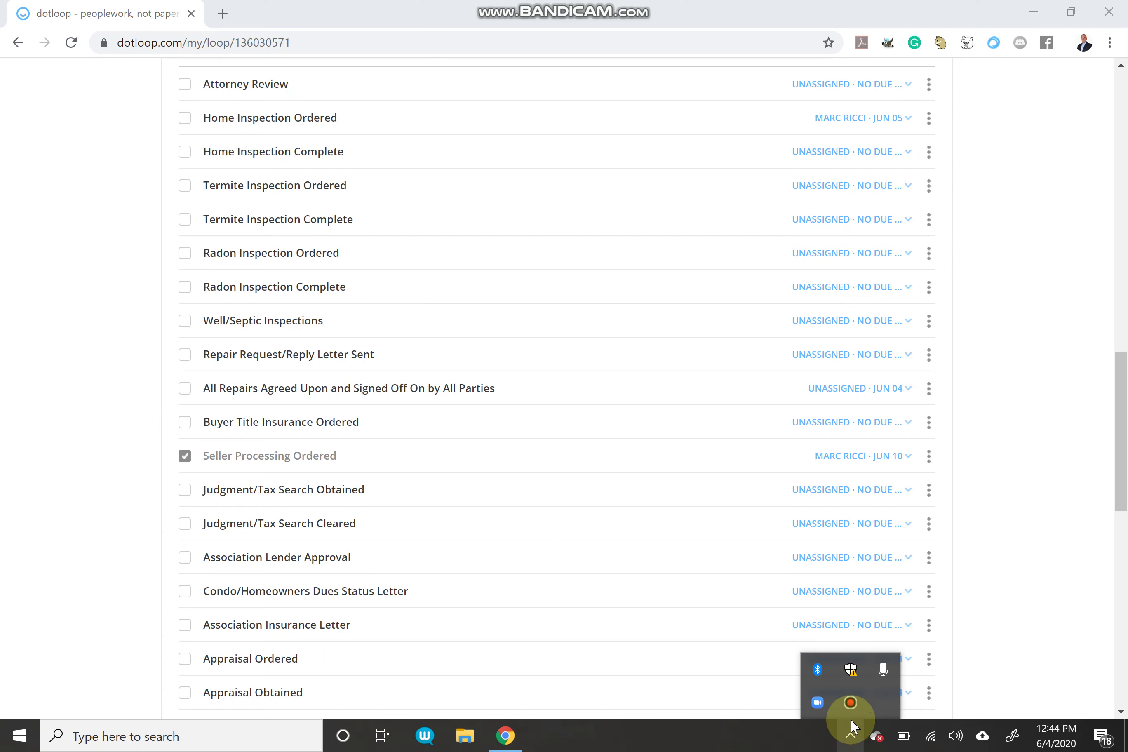